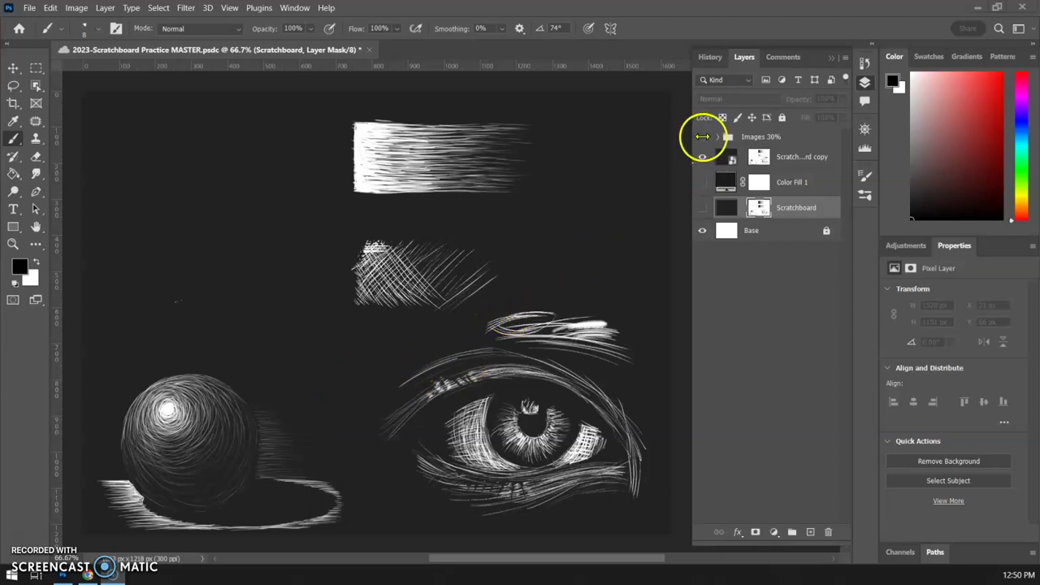
# Show the Images 30% reference group briefly, then hide it again.
pyautogui.click(703, 138)
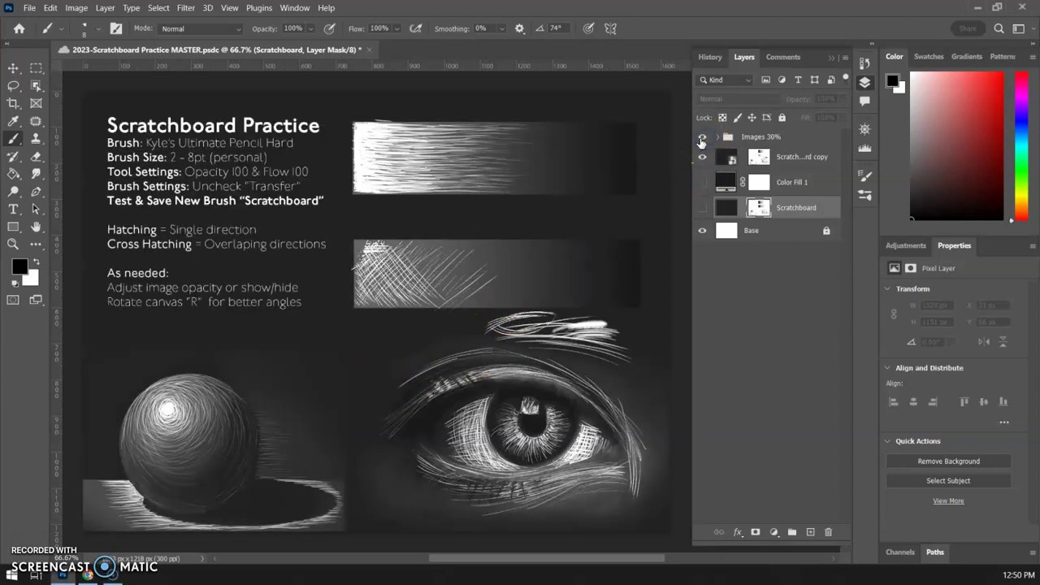
pyautogui.click(704, 138)
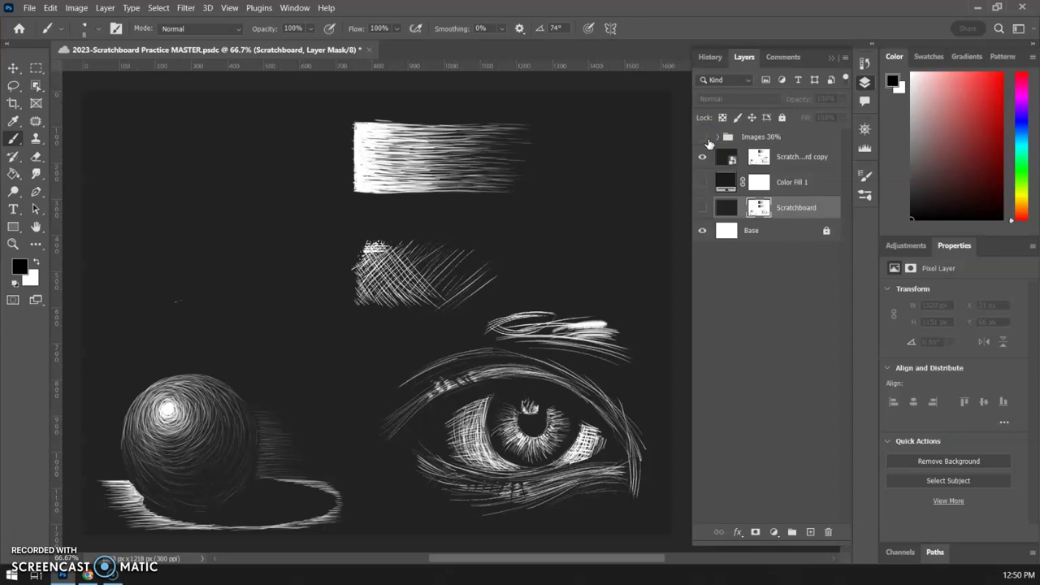
# Create a new white 7 × 5 in, 300 ppi RGB document from the Custom preset.
pyautogui.click(28, 8)
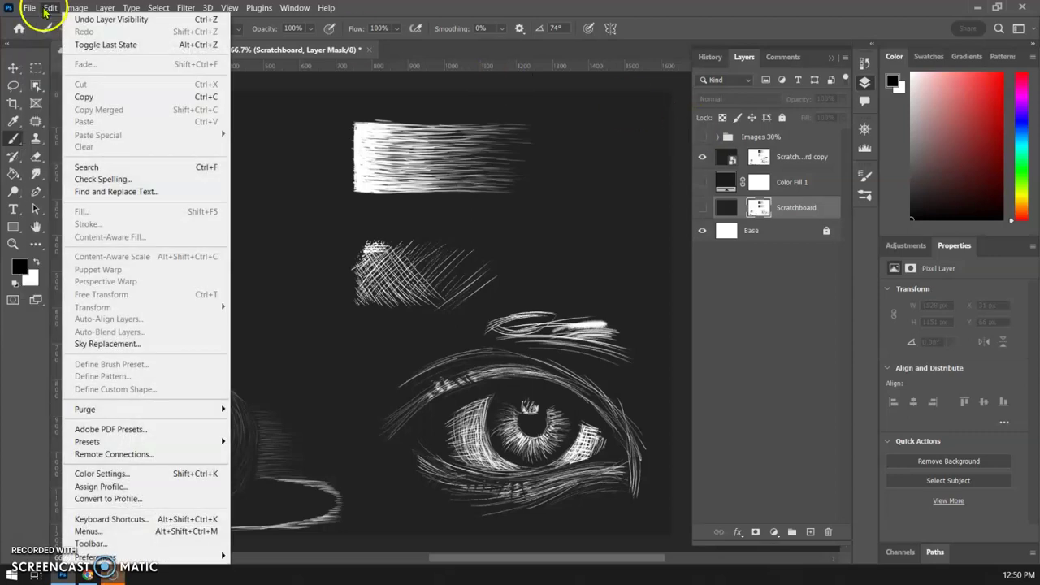
pyautogui.click(35, 22)
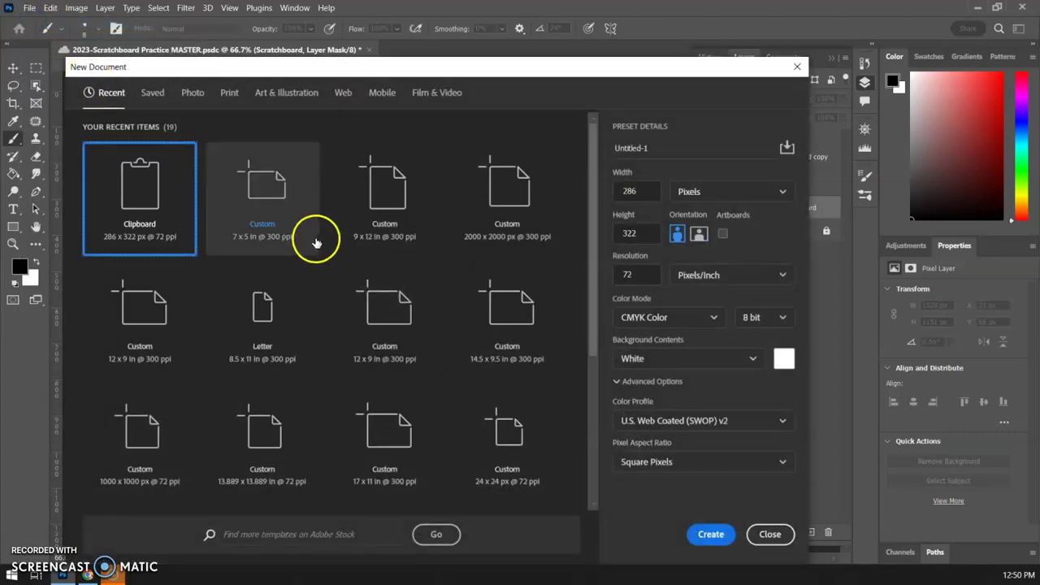
pyautogui.click(282, 221)
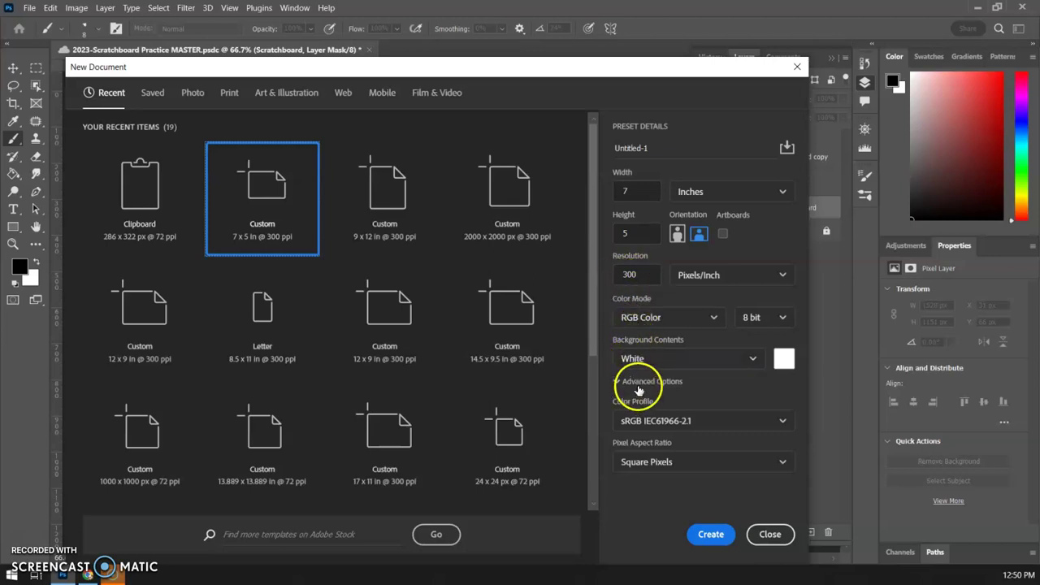
pyautogui.click(709, 536)
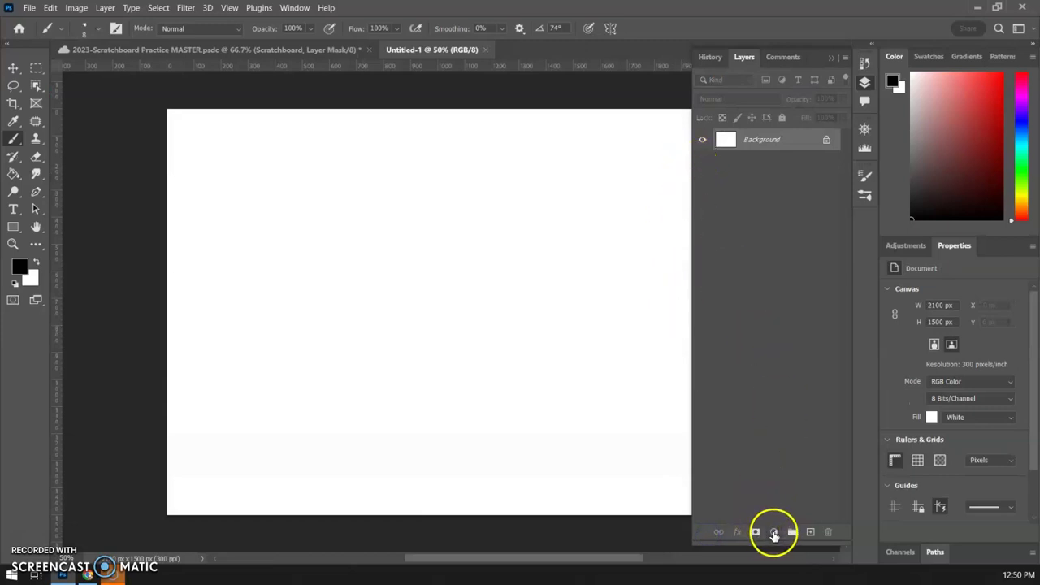
# Add a Solid Color fill layer in near-black #0c0c0c over the white canvas.
pyautogui.click(775, 533)
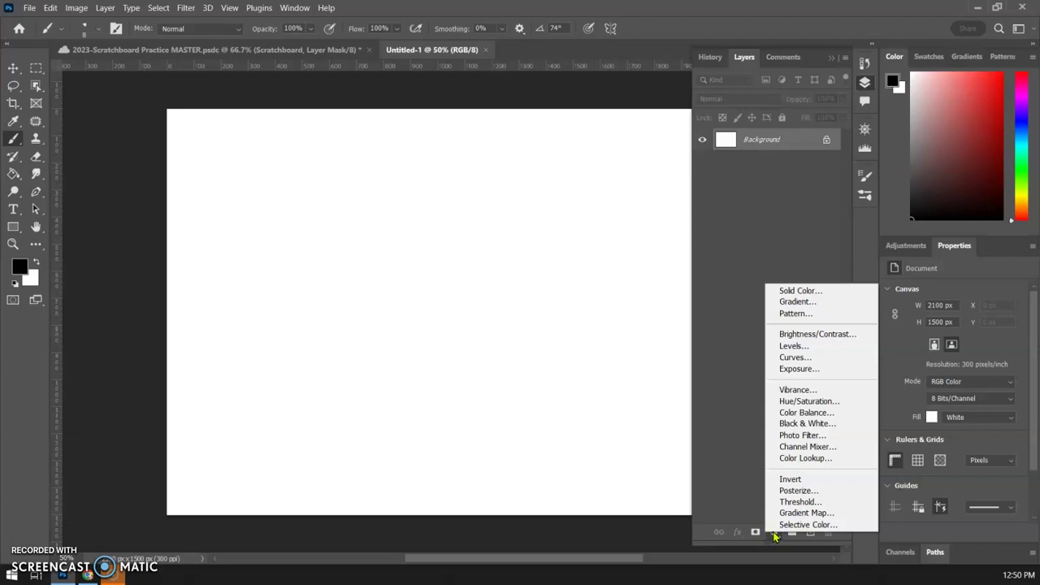
pyautogui.click(801, 292)
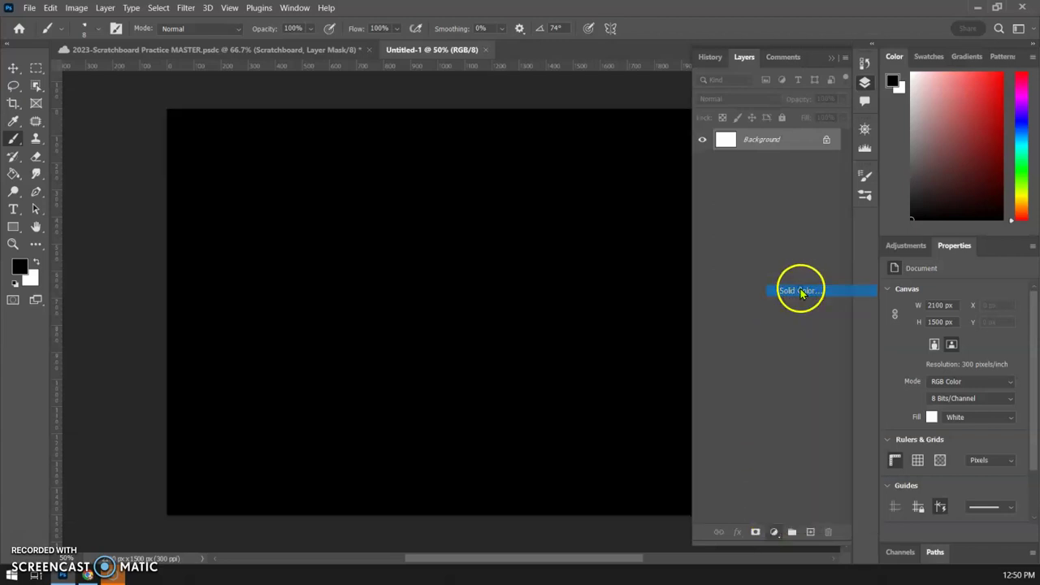
pyautogui.click(580, 256)
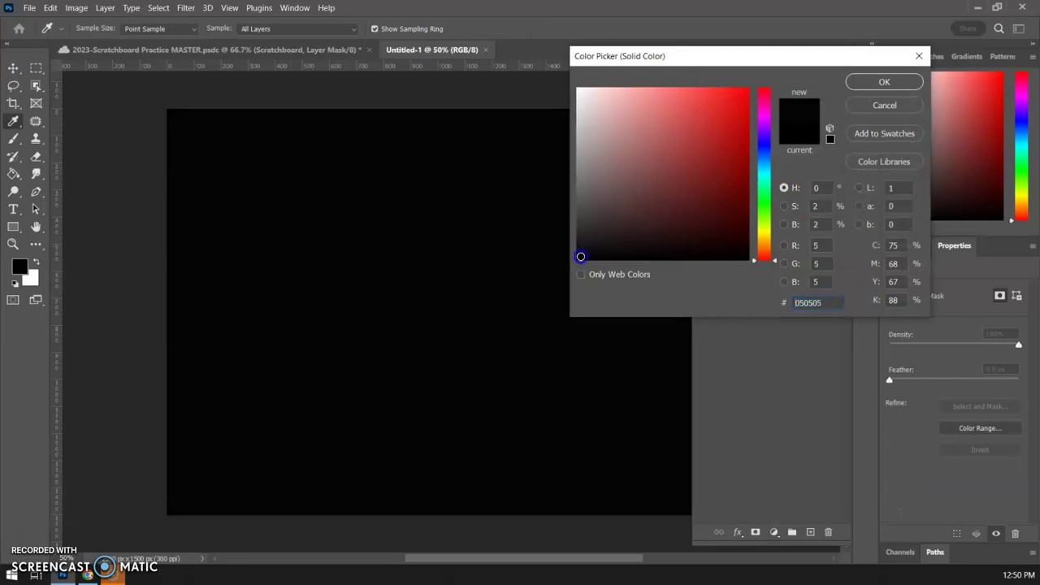
pyautogui.moveTo(580, 257); pyautogui.dragTo(575, 249)
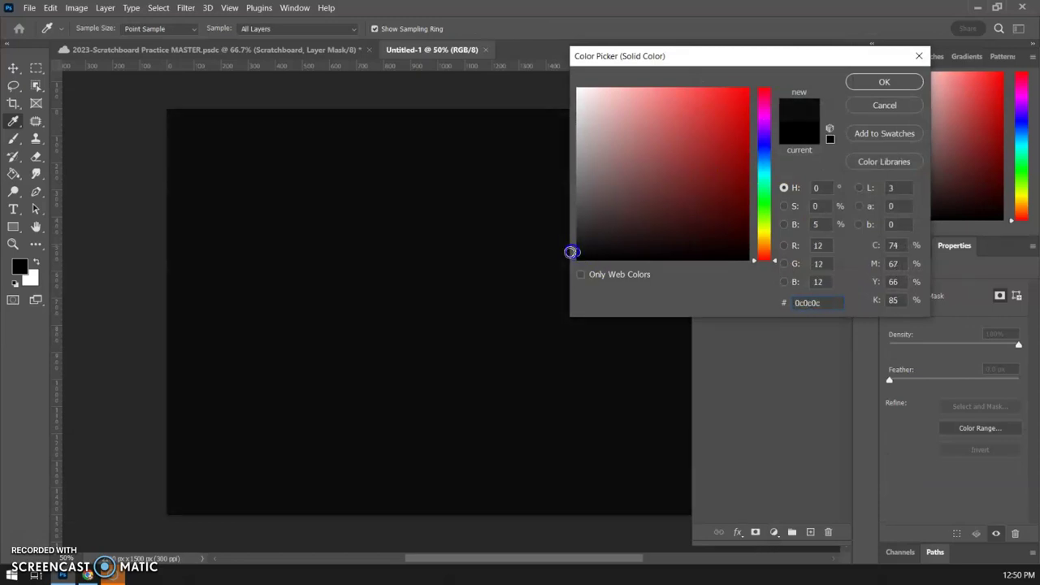
pyautogui.click(880, 82)
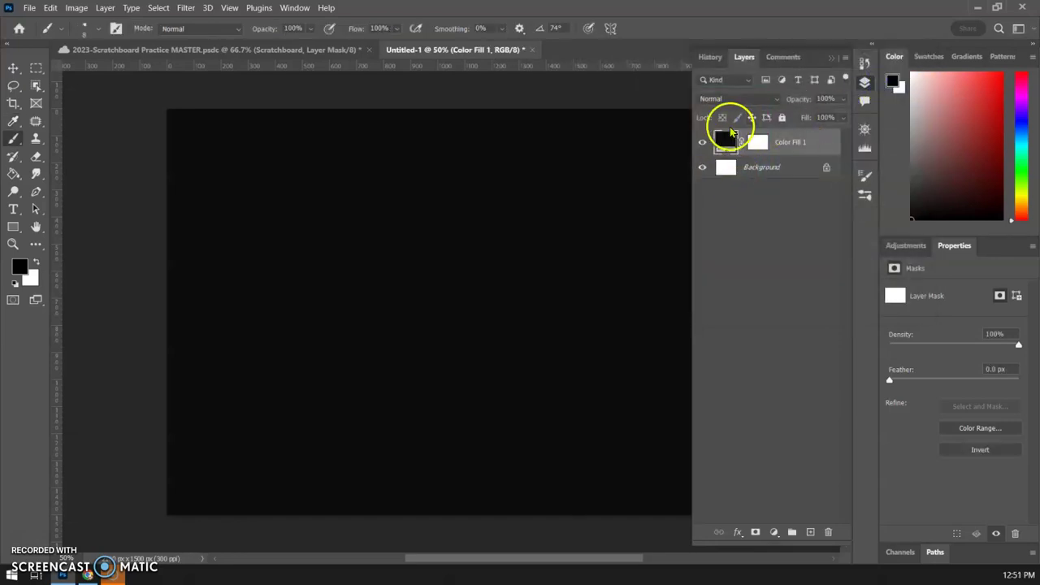
pyautogui.click(725, 146)
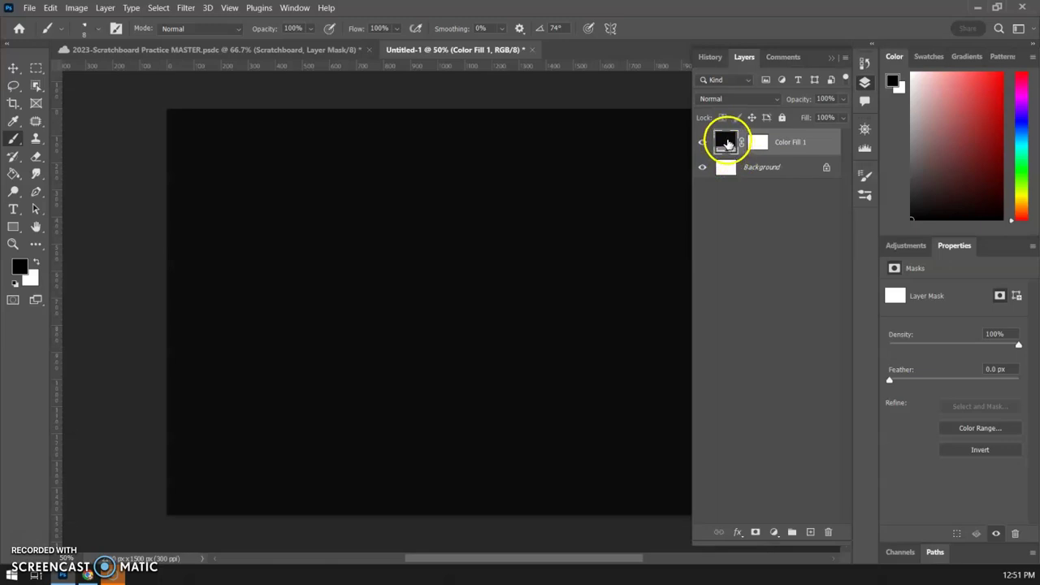
pyautogui.click(757, 142)
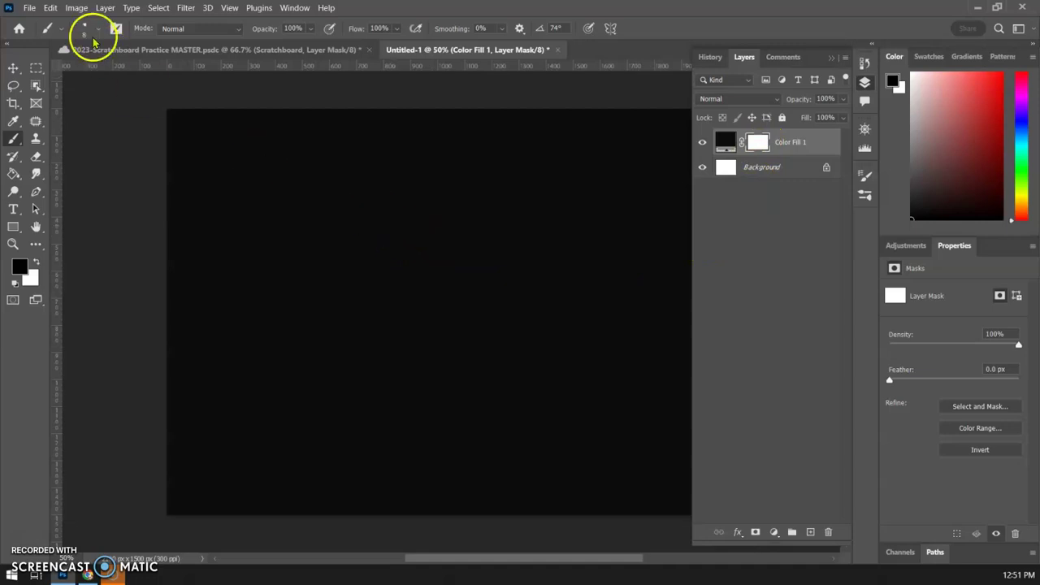
pyautogui.moveTo(260, 235)
pyautogui.mouseDown()
pyautogui.moveTo(434, 314)
pyautogui.moveTo(307, 291)
pyautogui.moveTo(386, 280)
pyautogui.moveTo(338, 286)
pyautogui.moveTo(351, 277)
pyautogui.moveTo(343, 305)
pyautogui.moveTo(460, 269)
pyautogui.moveTo(402, 337)
pyautogui.moveTo(395, 372)
pyautogui.moveTo(491, 330)
pyautogui.mouseUp()
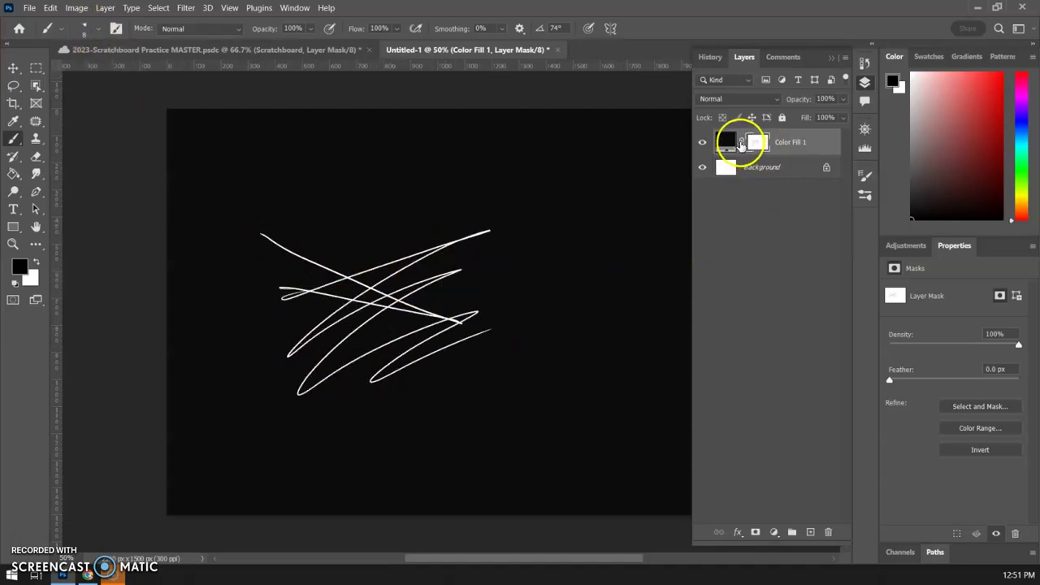
pyautogui.click(726, 144)
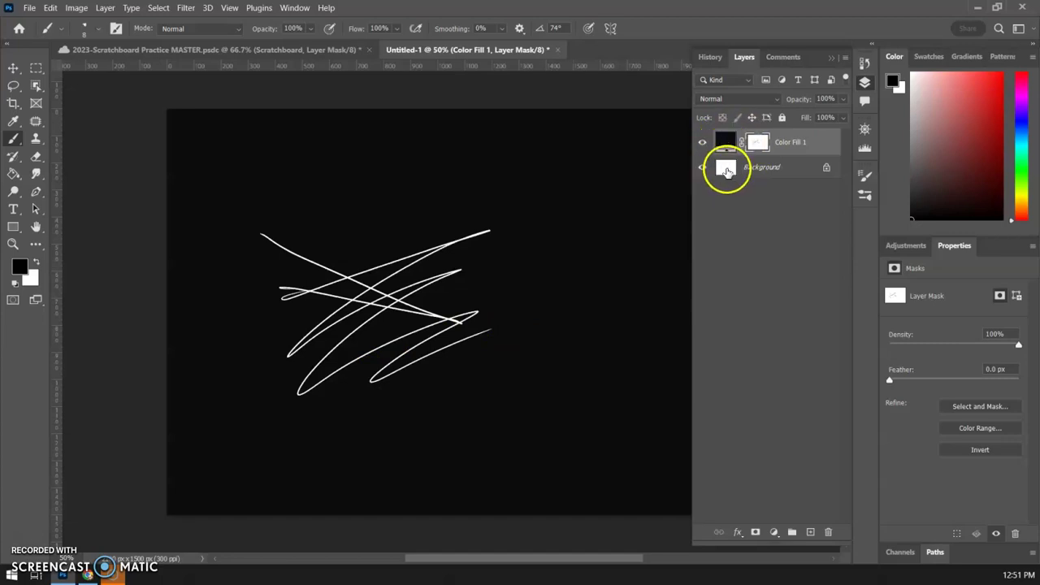
pyautogui.moveTo(329, 225); pyautogui.dragTo(468, 230)
pyautogui.moveTo(332, 236)
pyautogui.mouseDown()
pyautogui.moveTo(451, 237)
pyautogui.moveTo(496, 247)
pyautogui.mouseUp()
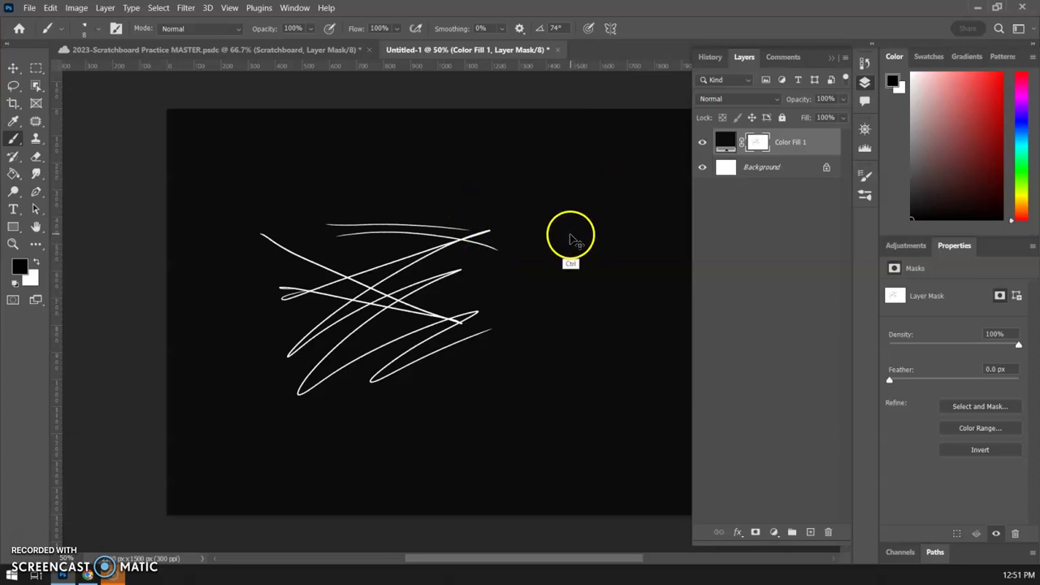
pyautogui.hotkey('ctrl', 'a')
pyautogui.press('Delete')
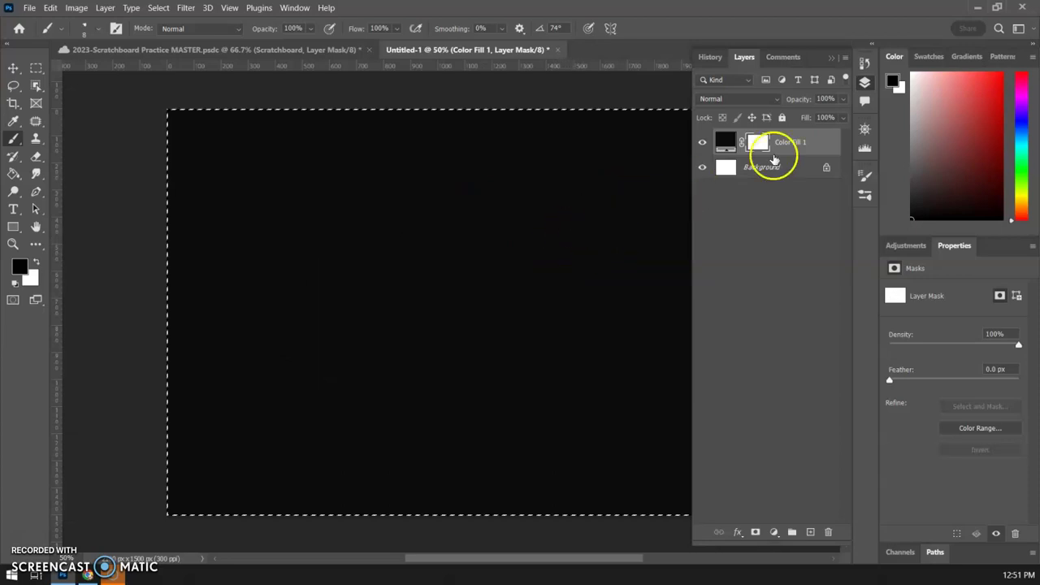
pyautogui.hotkey('ctrl', 'd')
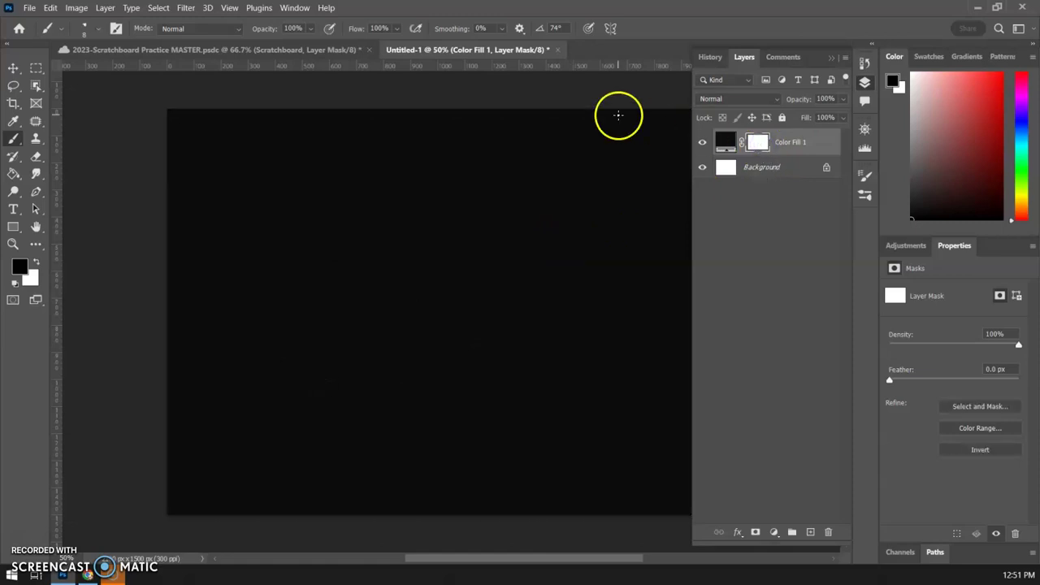
# Enlarge the placed Scratchboard practice image to about 122% to cover the canvas and commit.
pyautogui.scroll(1, 441, 303)
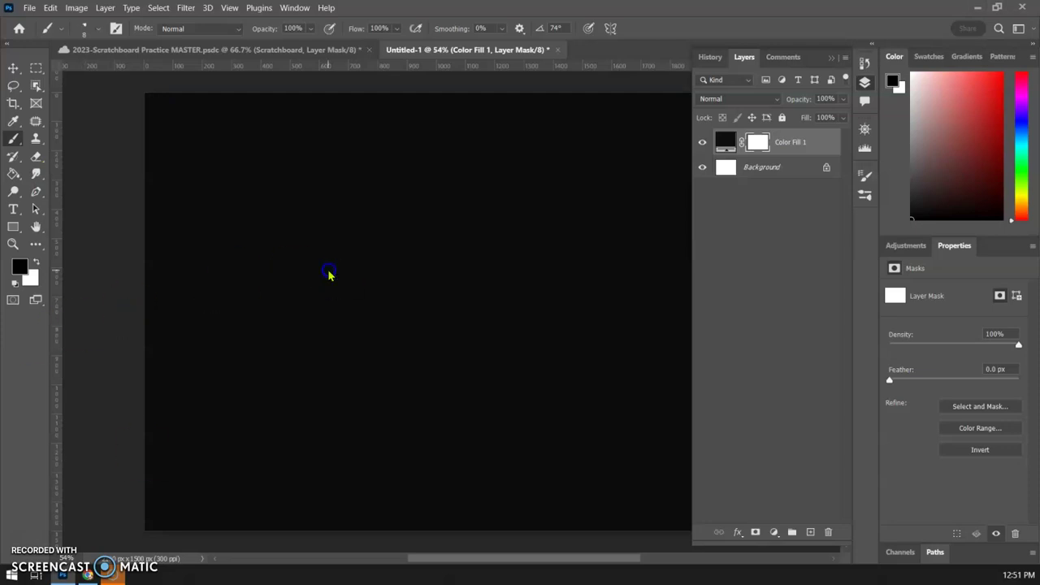
pyautogui.moveTo(213, 144); pyautogui.dragTo(156, 103)
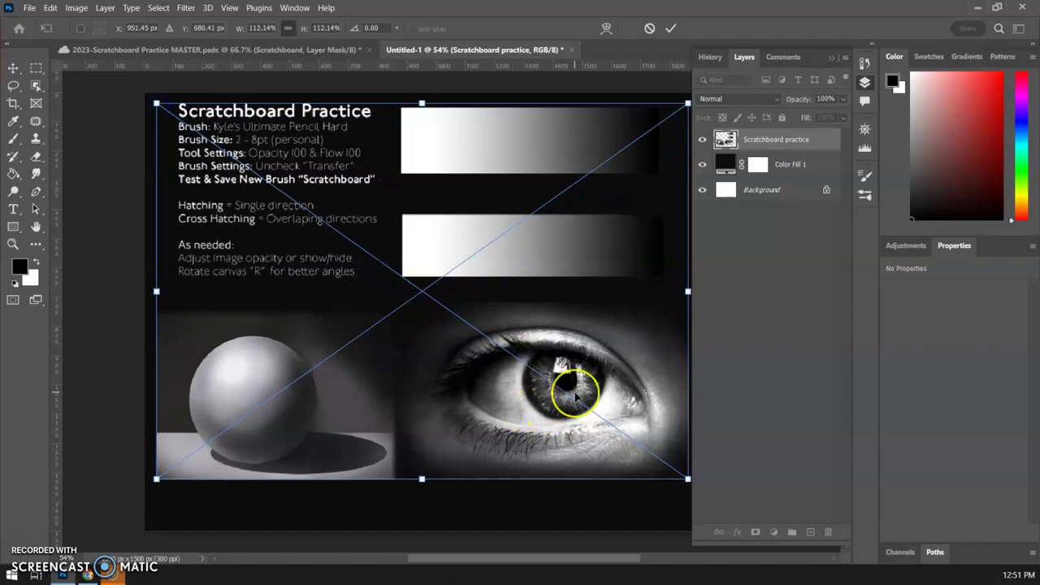
pyautogui.scroll(-1, 581, 382)
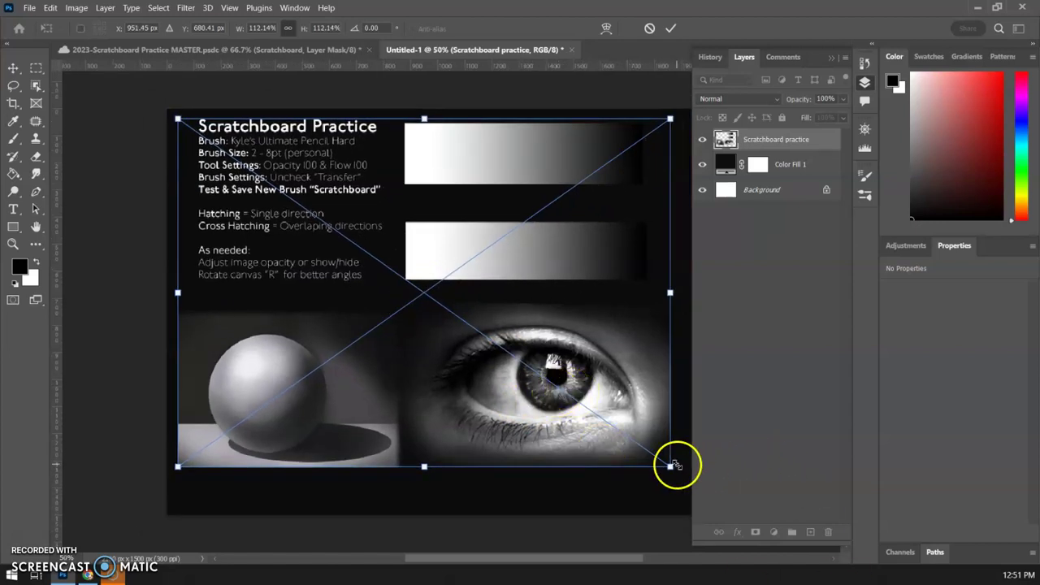
pyautogui.moveTo(669, 466); pyautogui.dragTo(719, 494)
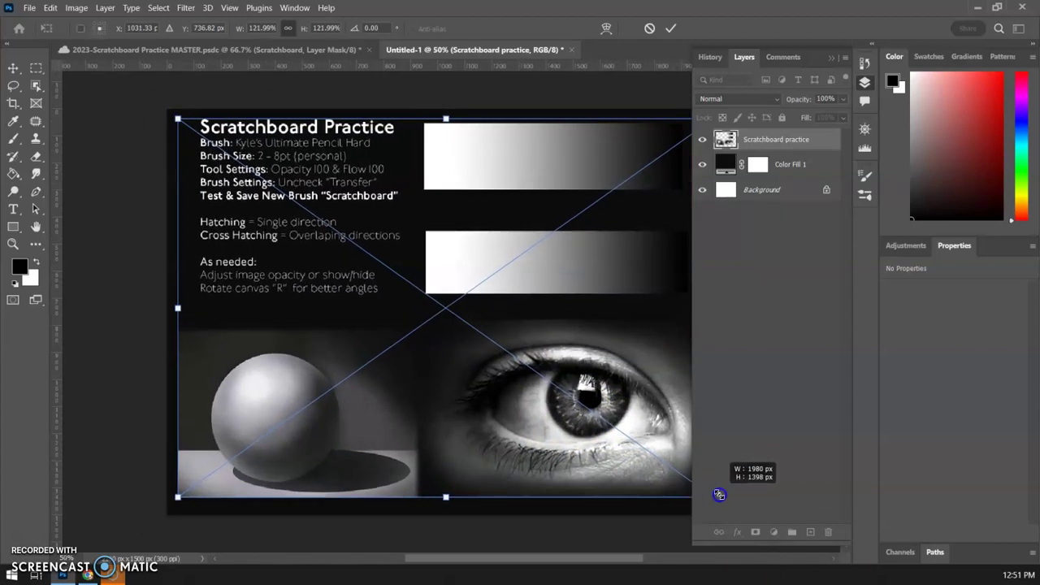
pyautogui.press('Return')
# Switch to the Brush tool and zoom in on the practice sheet instructions.
pyautogui.press('b')
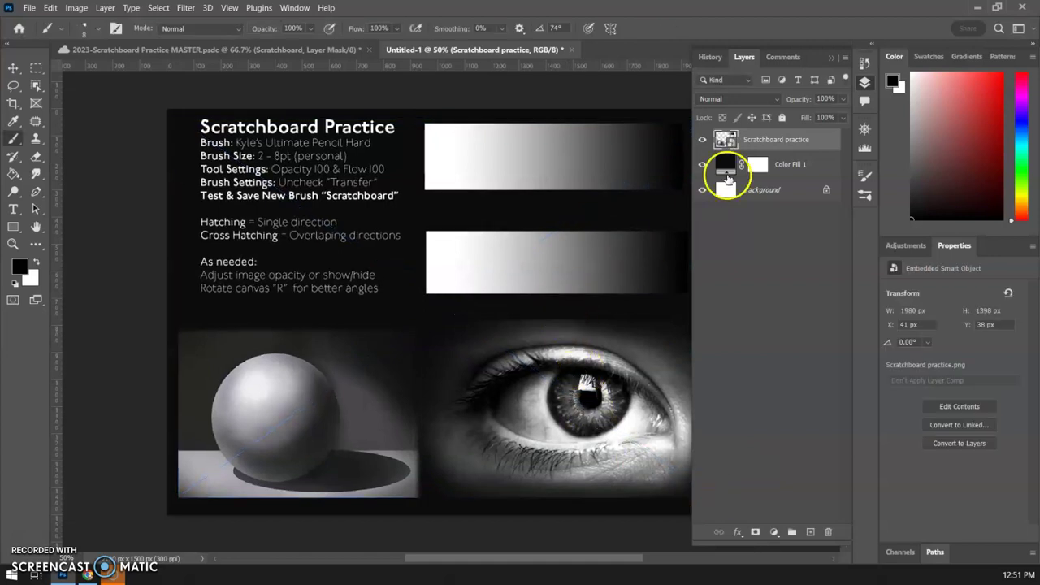
pyautogui.moveTo(728, 177); pyautogui.dragTo(708, 144)
pyautogui.hotkey('ctrl', '+')
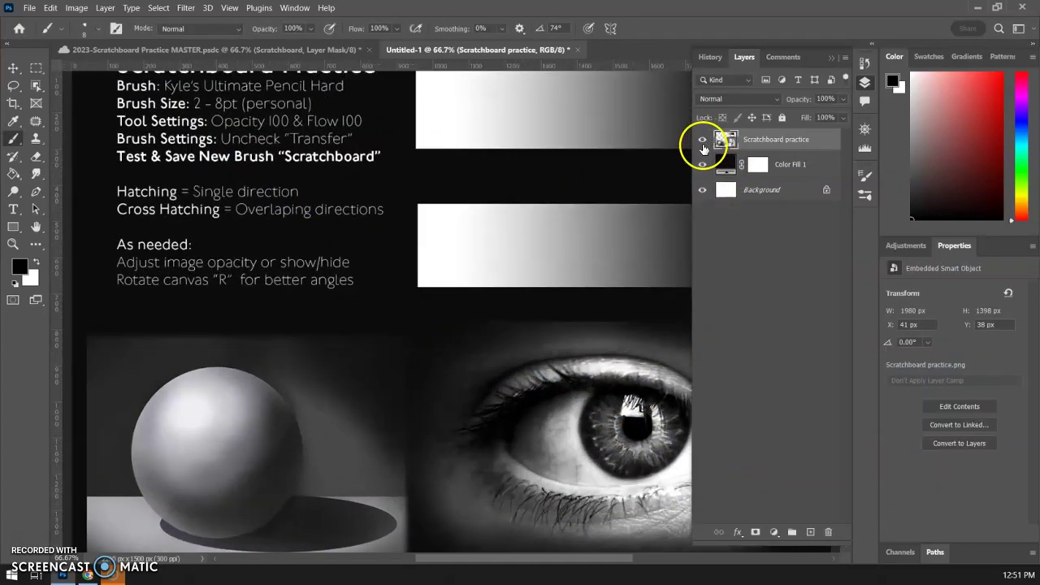
pyautogui.scroll(3, 279, 239)
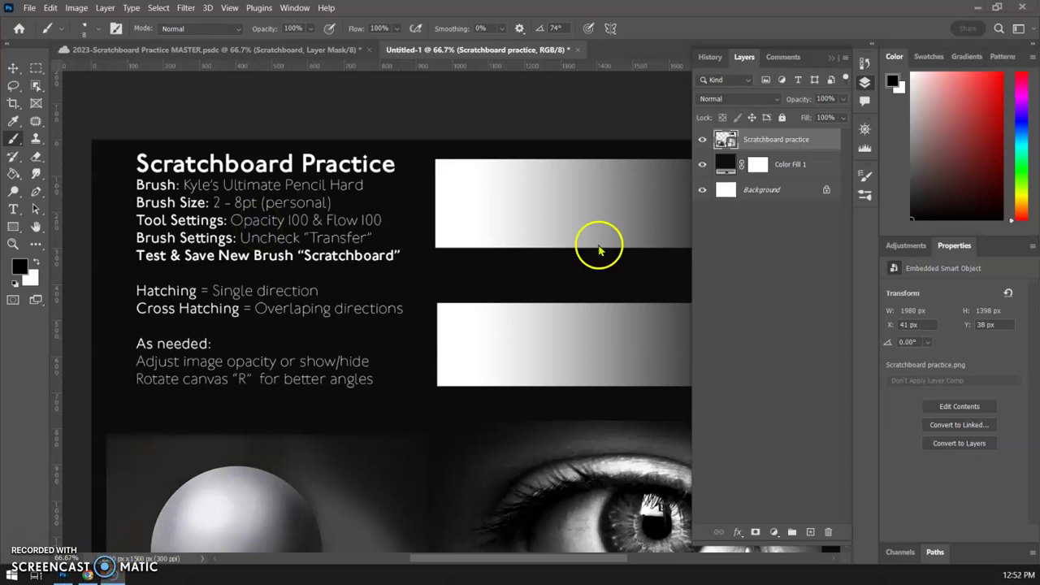
# Target the Color Fill 1 mask and choose KYLE Ultimate Pencil Hard from Dry Media Brushes.
pyautogui.click(758, 166)
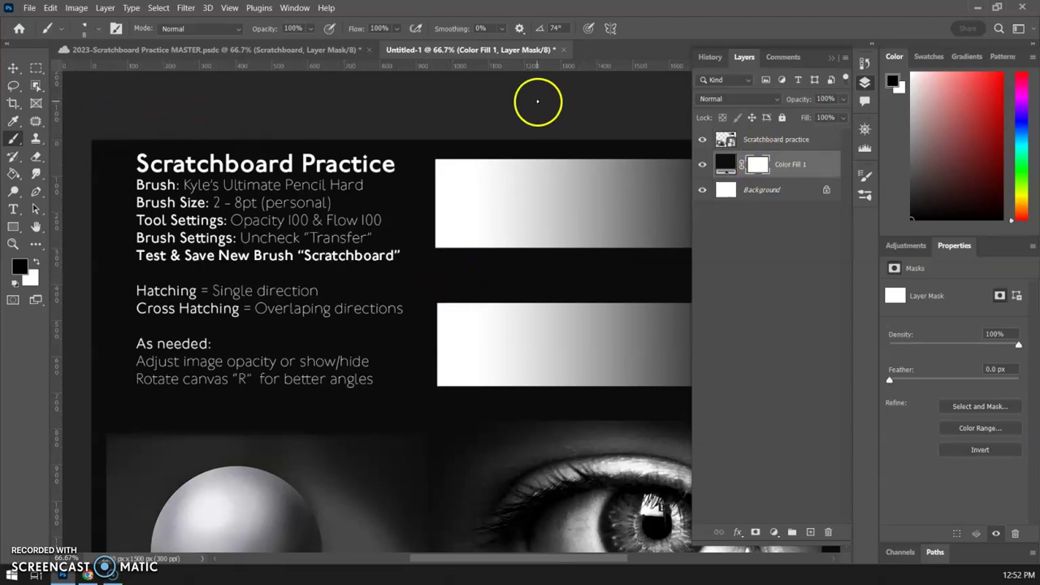
pyautogui.click(866, 196)
pyautogui.click(866, 177)
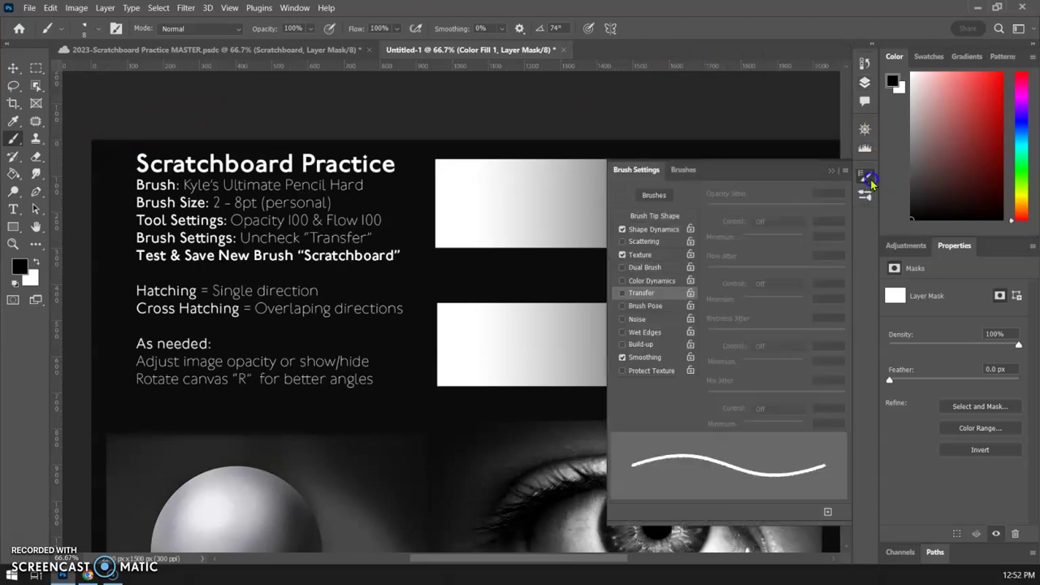
pyautogui.click(867, 198)
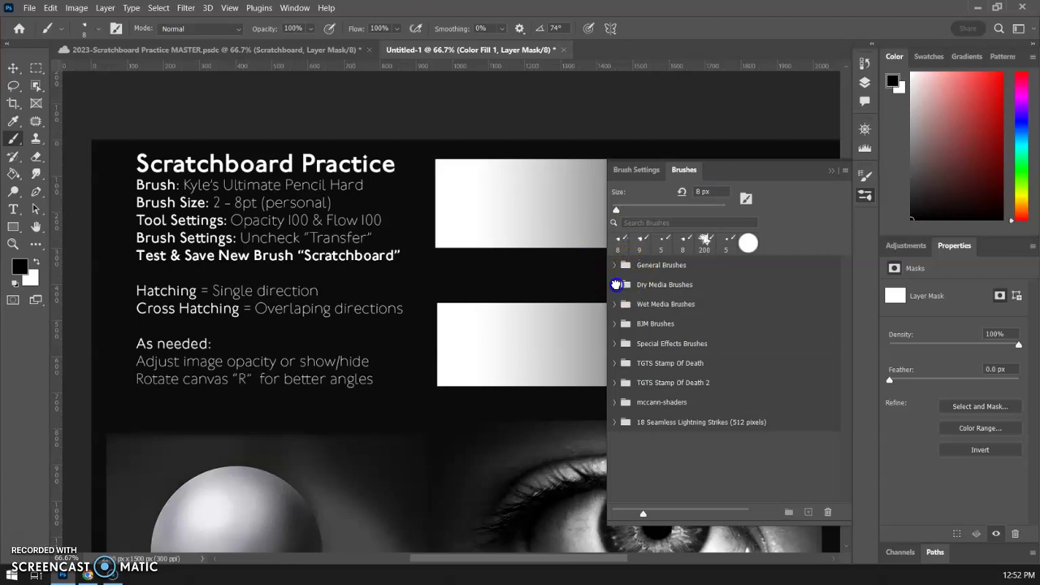
pyautogui.click(616, 285)
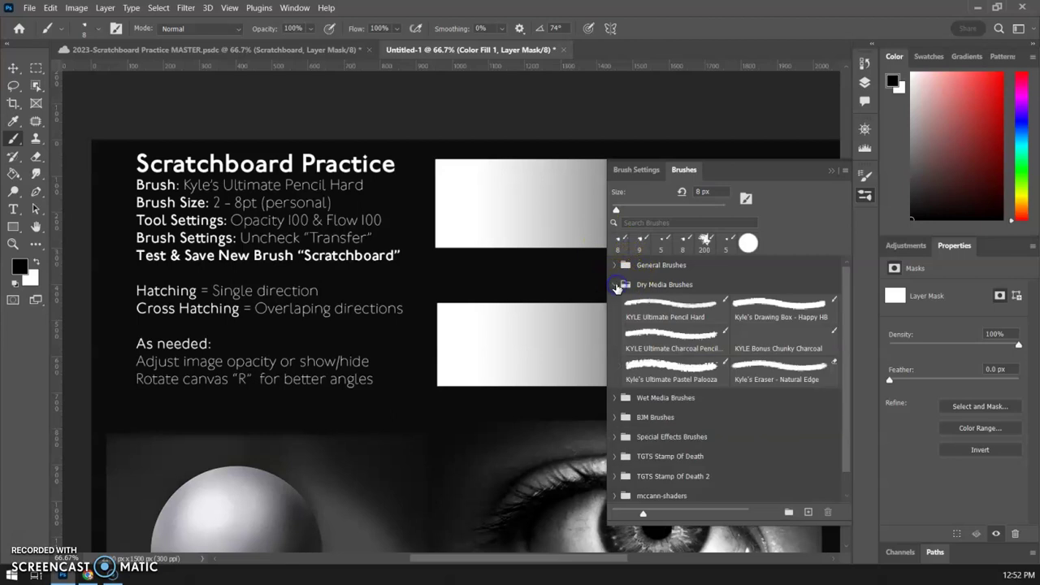
pyautogui.click(670, 314)
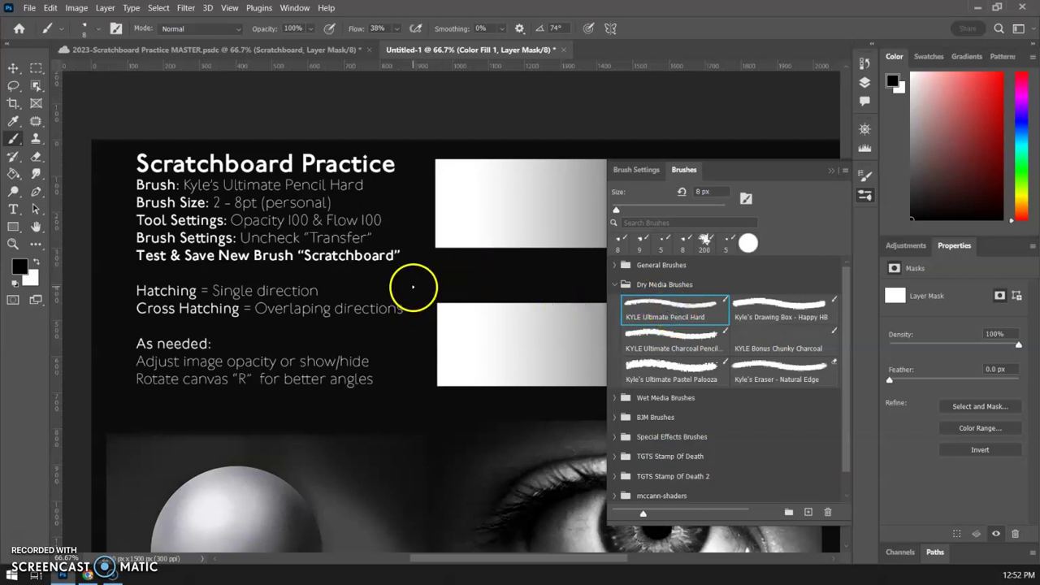
# Zoom to 200% on the instruction text and confirm the brush size is 8 px.
pyautogui.scroll(3, 410, 291)
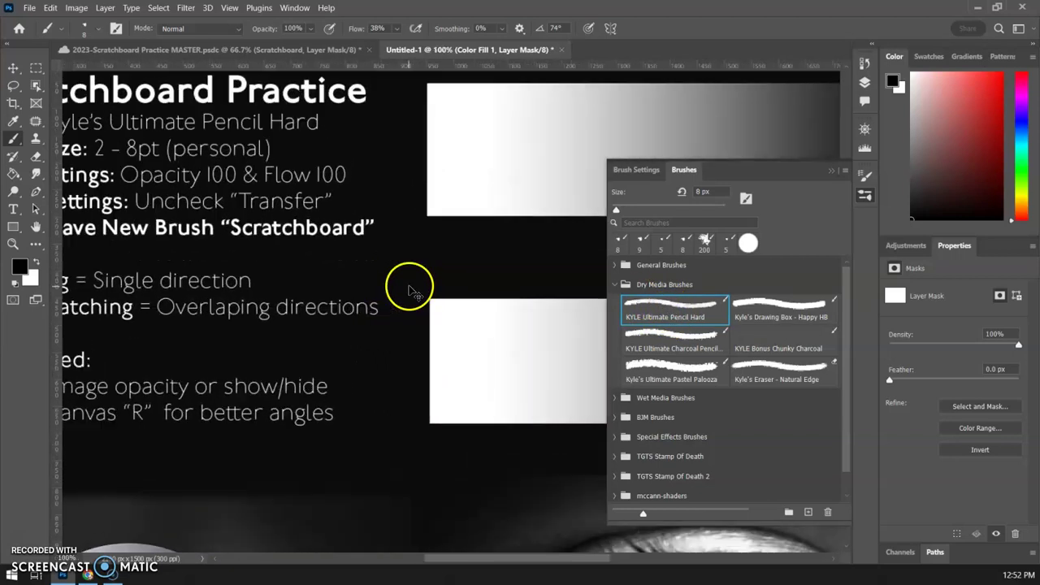
pyautogui.moveTo(317, 247); pyautogui.dragTo(304, 283)
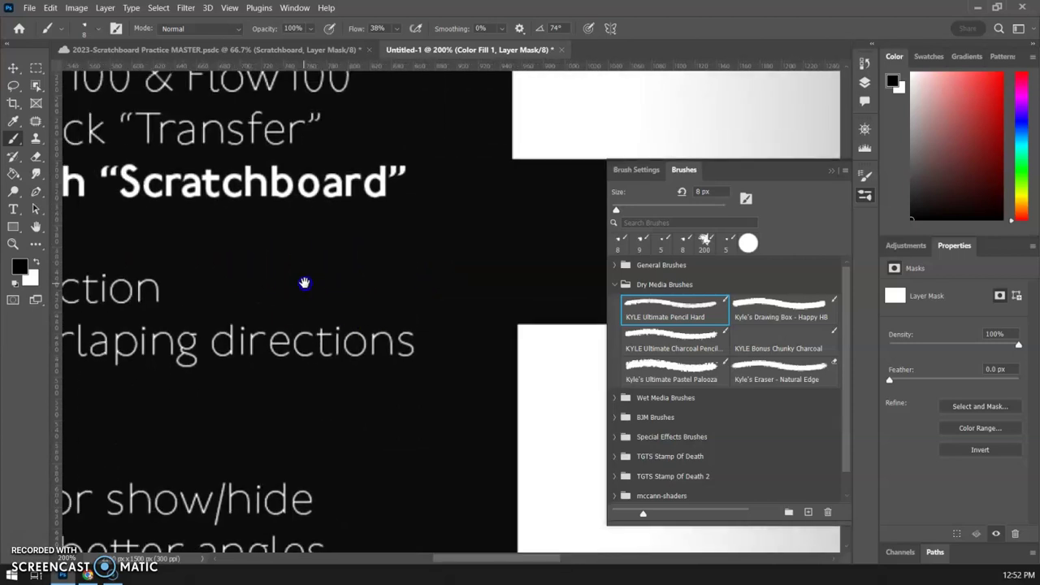
pyautogui.click(96, 29)
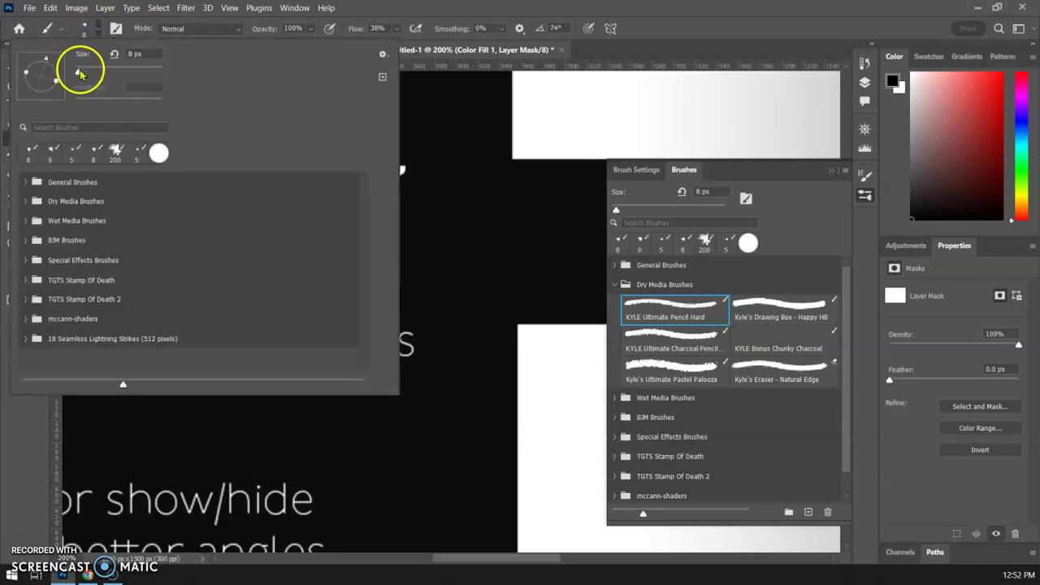
pyautogui.click(632, 192)
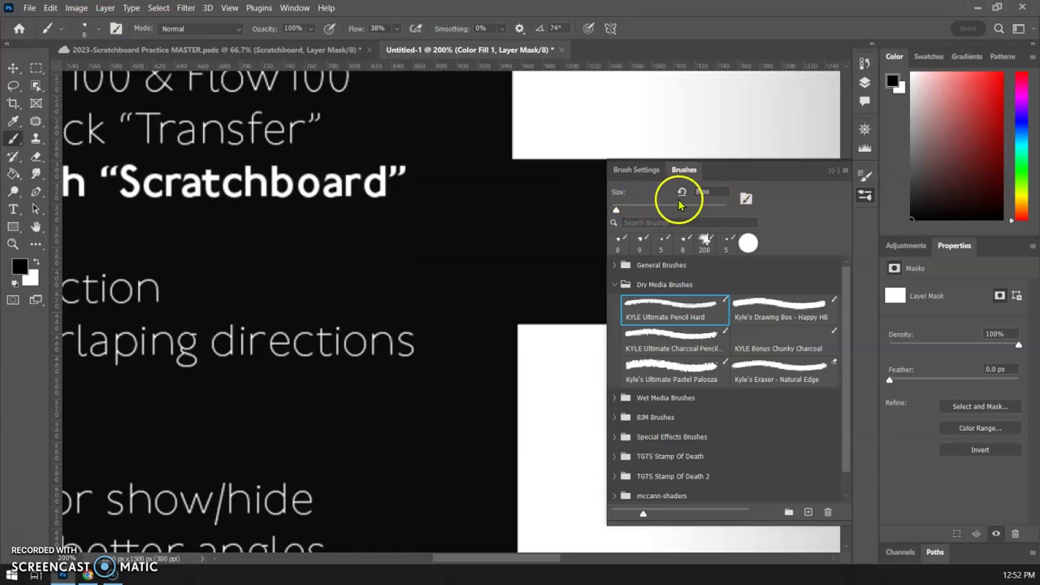
pyautogui.moveTo(192, 200); pyautogui.dragTo(505, 350)
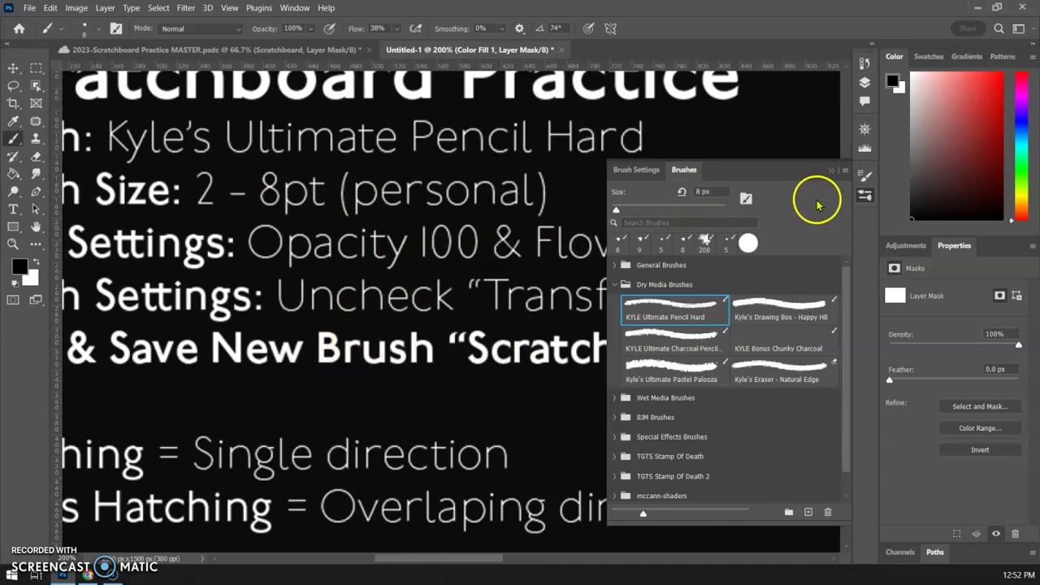
# Confirm opacity is 100% and raise the brush flow from 38% to 100%.
pyautogui.click(864, 195)
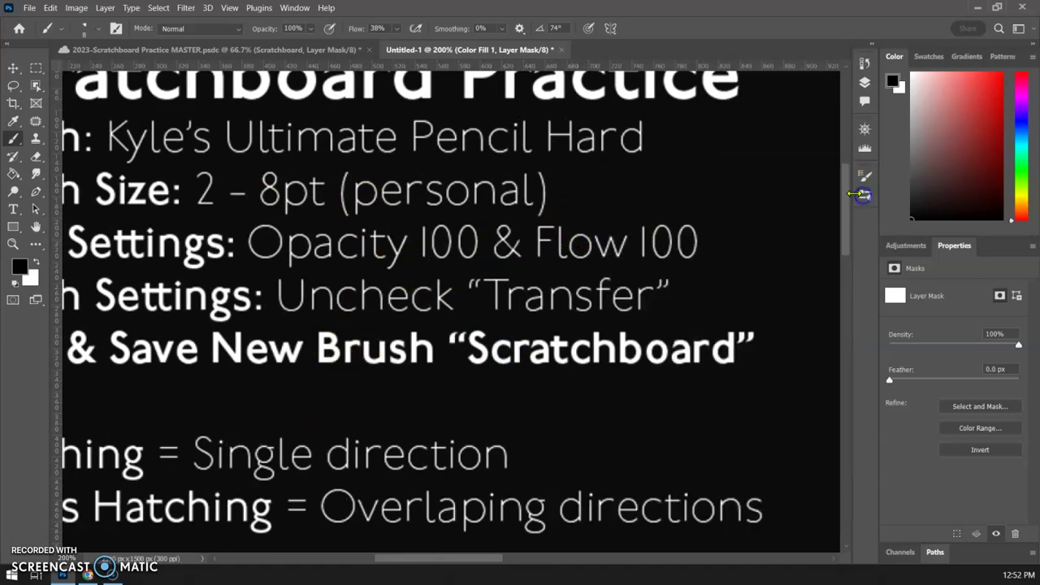
pyautogui.click(311, 30)
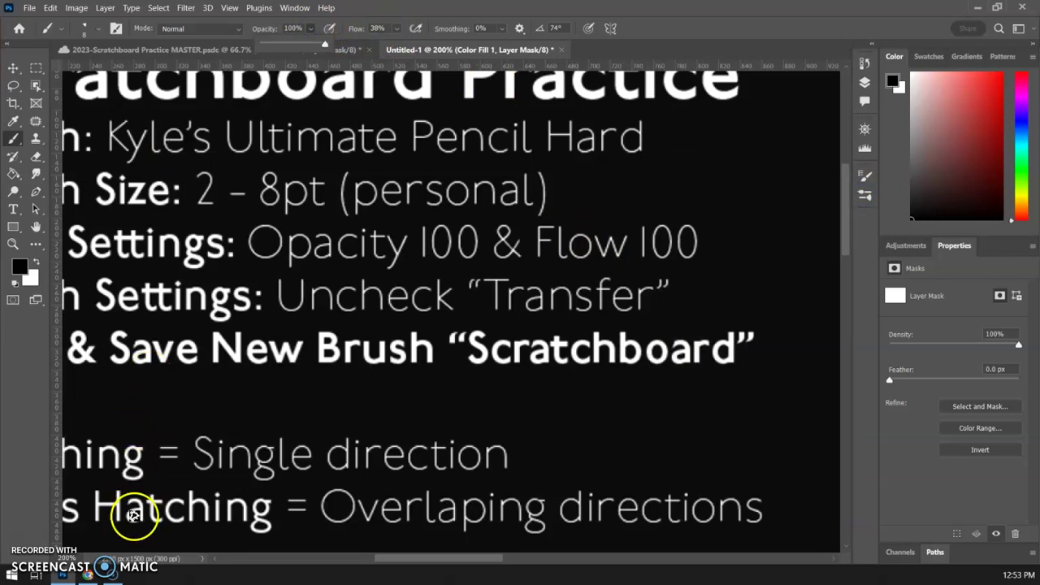
pyautogui.click(78, 521)
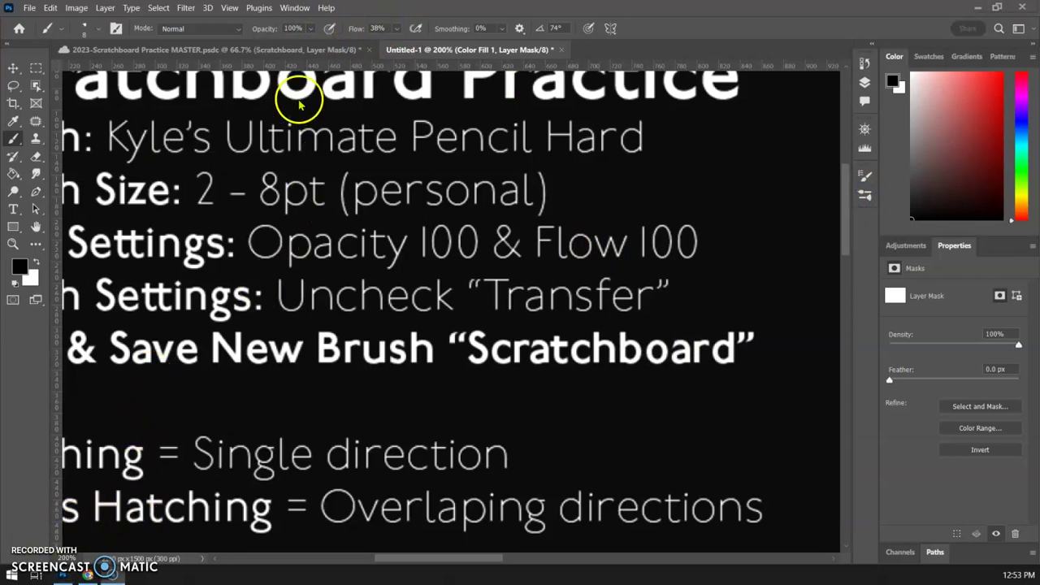
pyautogui.click(396, 31)
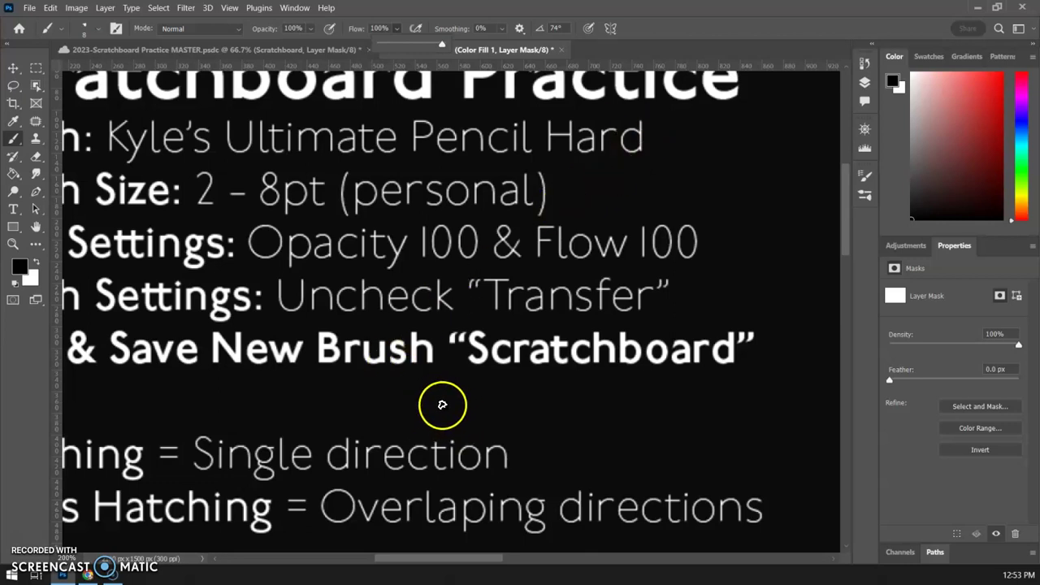
# Paint six overlapping white test strokes beneath the Scratchboard line and reopen the Brushes panel.
pyautogui.moveTo(411, 409); pyautogui.dragTo(582, 393)
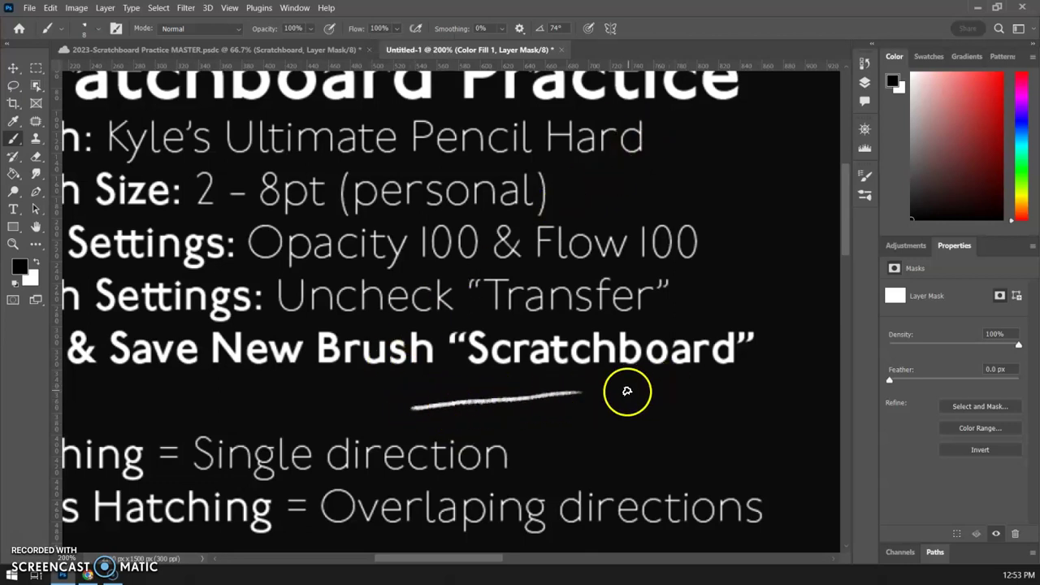
pyautogui.moveTo(414, 420); pyautogui.dragTo(651, 386)
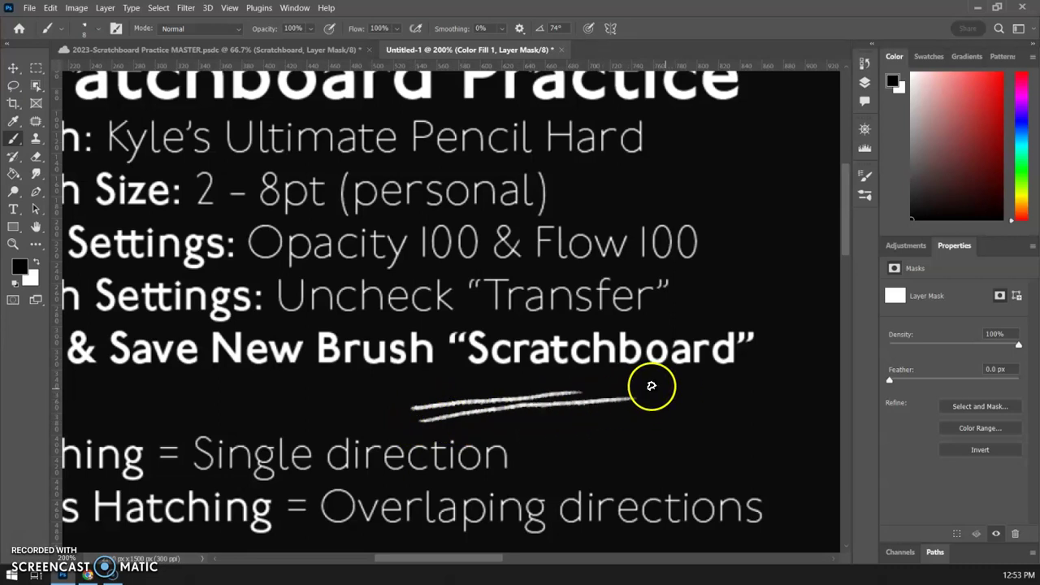
pyautogui.moveTo(432, 395); pyautogui.dragTo(636, 397)
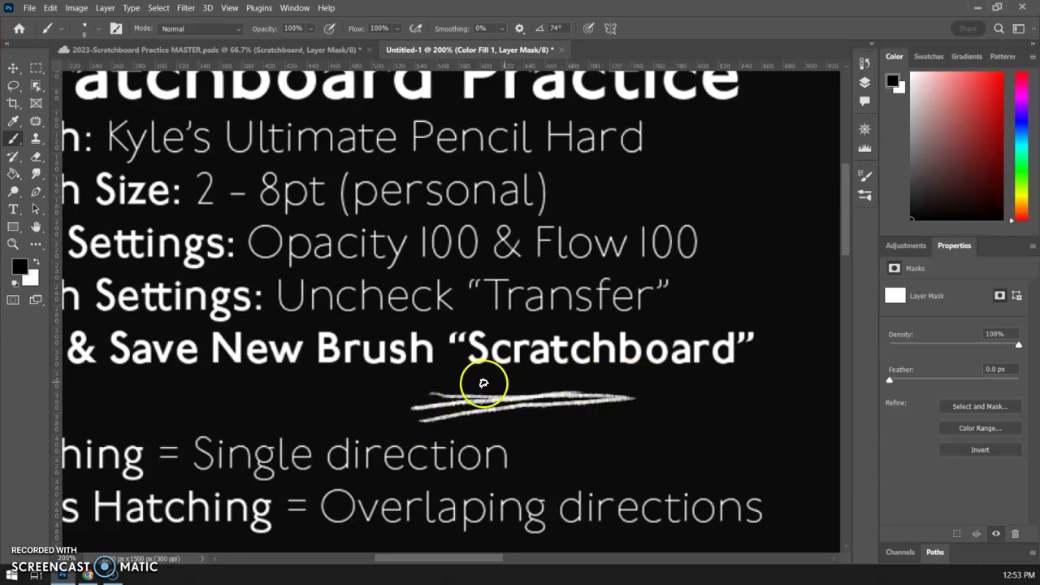
pyautogui.moveTo(443, 394); pyautogui.dragTo(687, 379)
pyautogui.moveTo(511, 390); pyautogui.dragTo(681, 375)
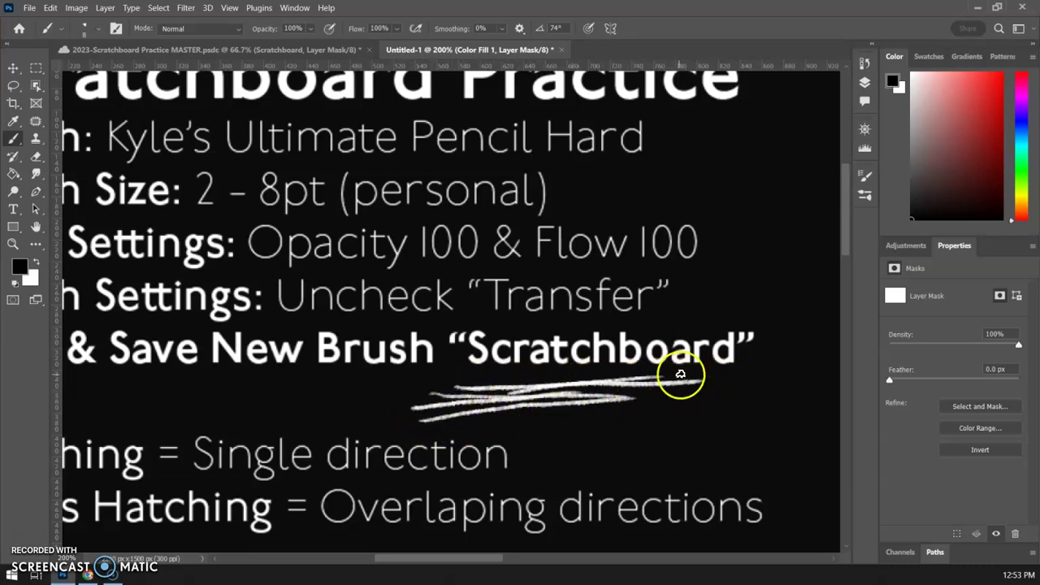
pyautogui.moveTo(564, 406)
pyautogui.mouseDown()
pyautogui.moveTo(677, 390)
pyautogui.moveTo(648, 374)
pyautogui.moveTo(414, 355)
pyautogui.moveTo(520, 349)
pyautogui.mouseUp()
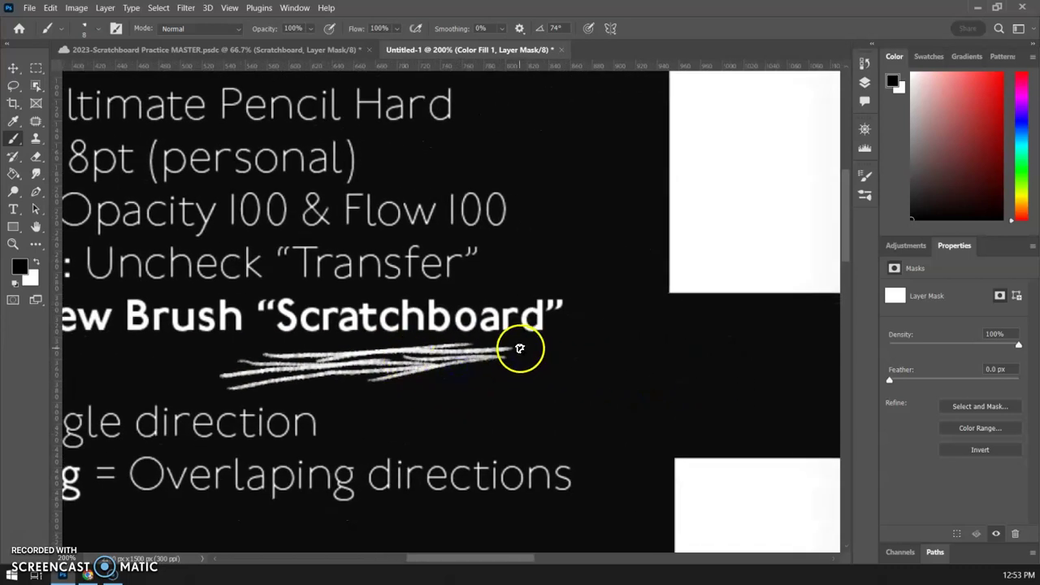
pyautogui.click(864, 195)
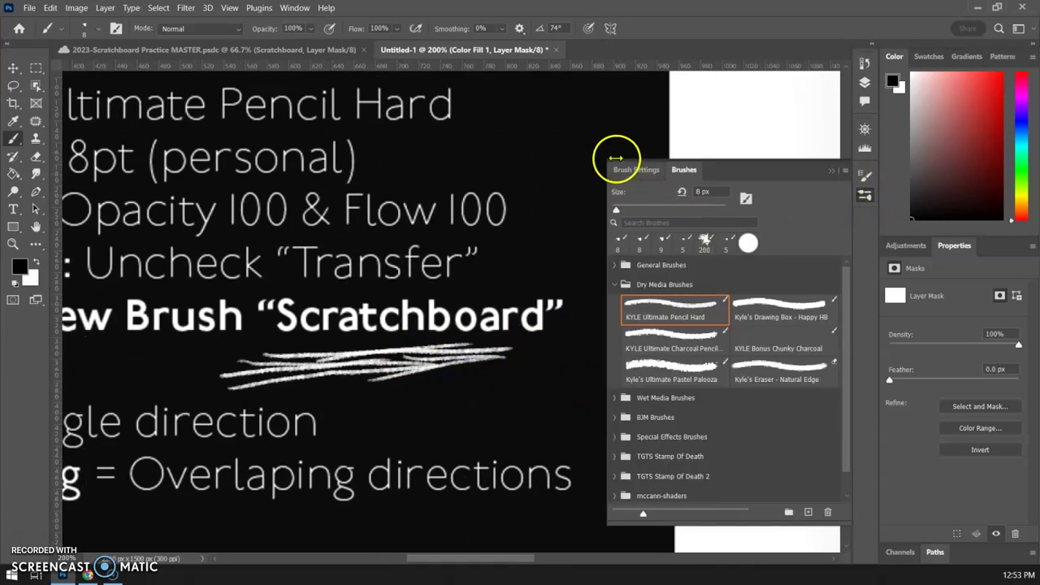
# Turn off the brush's Transfer option and paint more horizontal and diagonal cross-hatching strokes.
pyautogui.click(640, 171)
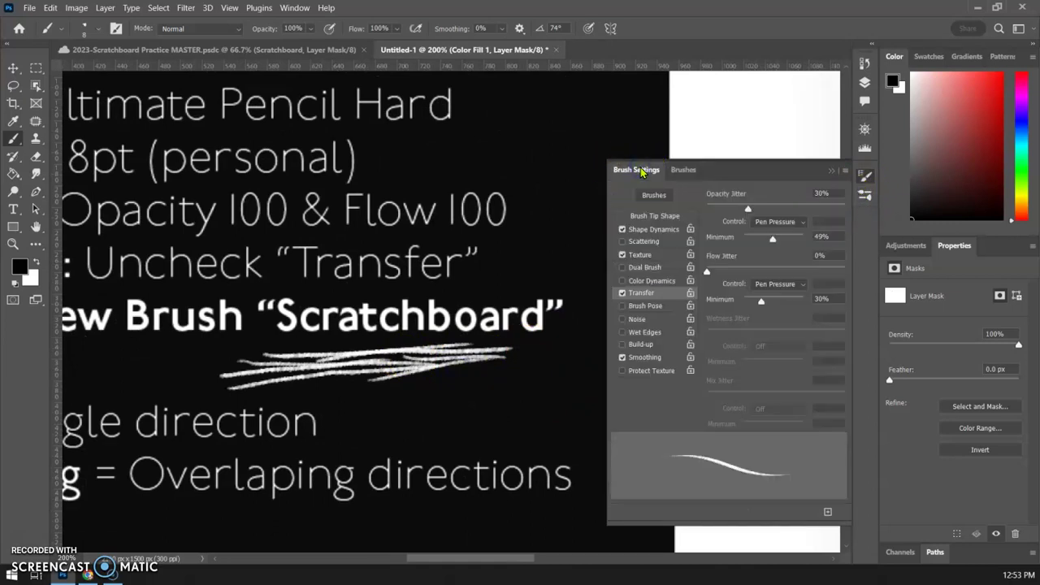
pyautogui.click(622, 293)
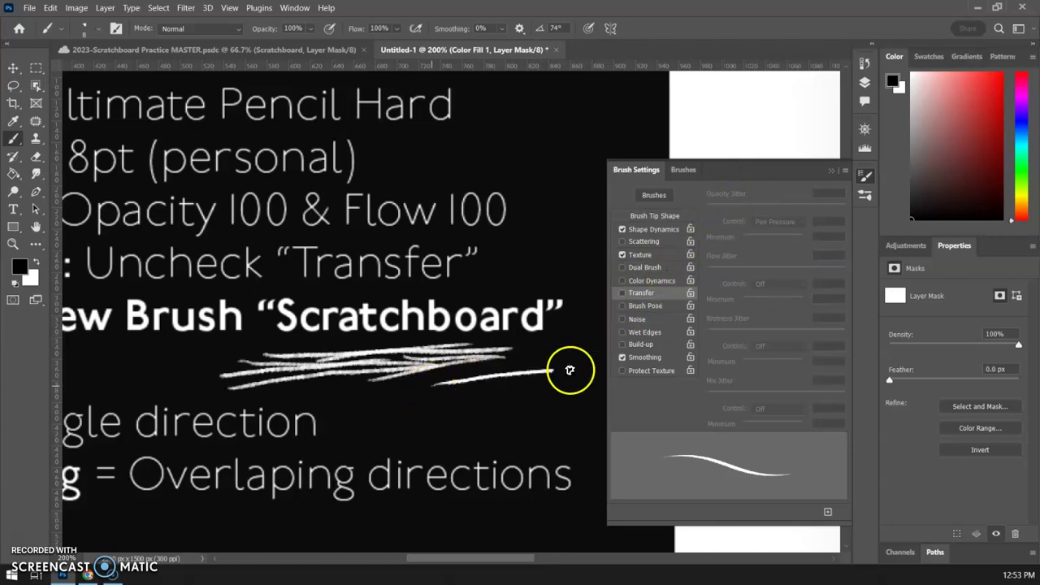
pyautogui.moveTo(426, 380); pyautogui.dragTo(576, 365)
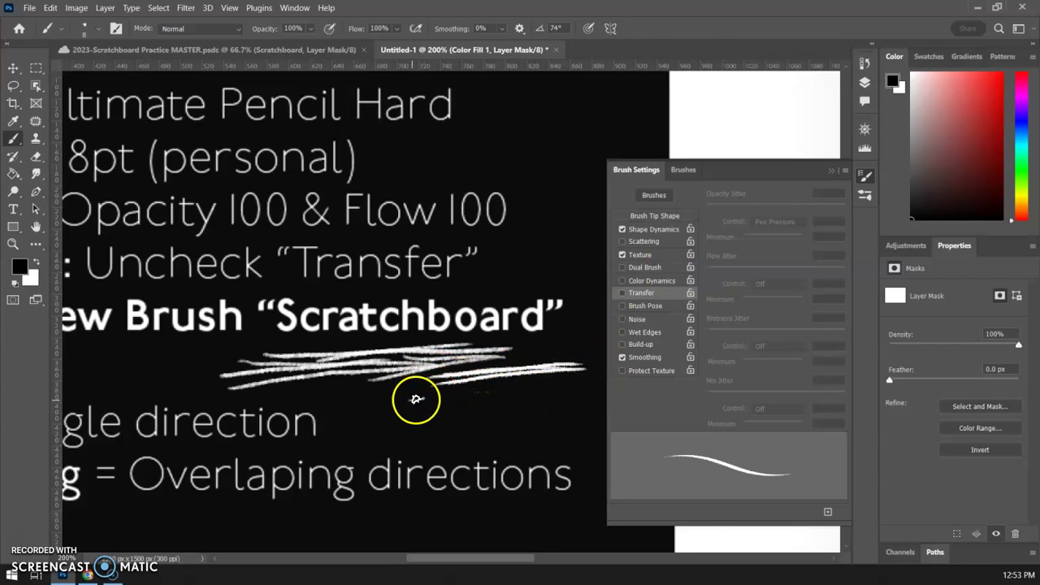
pyautogui.moveTo(414, 399)
pyautogui.mouseDown()
pyautogui.moveTo(586, 394)
pyautogui.moveTo(401, 391)
pyautogui.moveTo(531, 389)
pyautogui.moveTo(427, 395)
pyautogui.moveTo(548, 378)
pyautogui.mouseUp()
pyautogui.moveTo(572, 342)
pyautogui.mouseDown()
pyautogui.moveTo(424, 408)
pyautogui.moveTo(572, 355)
pyautogui.moveTo(422, 429)
pyautogui.moveTo(566, 368)
pyautogui.moveTo(438, 431)
pyautogui.moveTo(540, 386)
pyautogui.moveTo(445, 372)
pyautogui.moveTo(578, 387)
pyautogui.moveTo(487, 362)
pyautogui.moveTo(608, 364)
pyautogui.moveTo(493, 360)
pyautogui.moveTo(579, 360)
pyautogui.mouseUp()
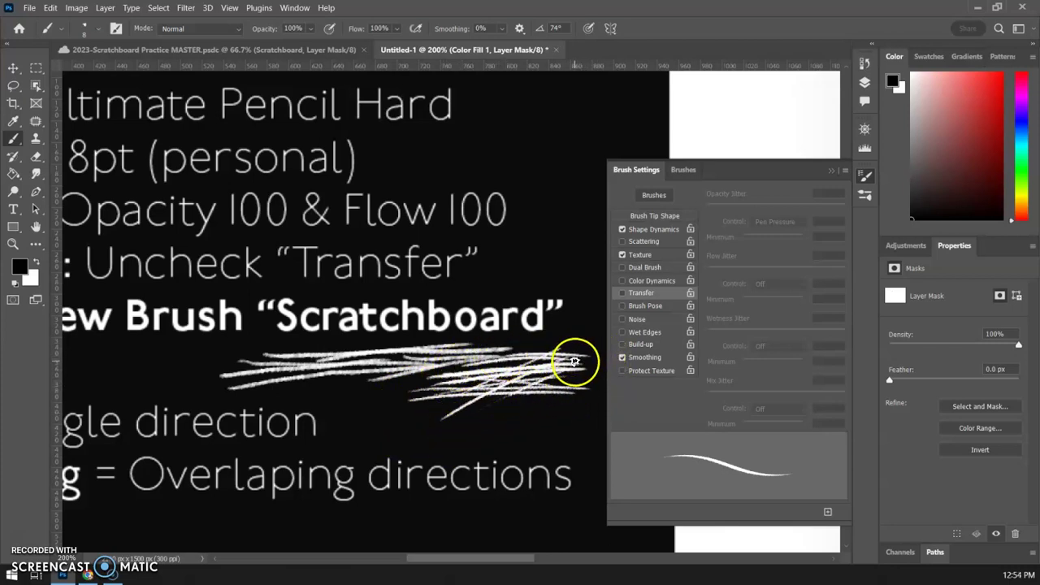
# Zoom out, circle '2 - 8pt' on the sheet, and return to the Brushes preset list.
pyautogui.hotkey('ctrl', '-')
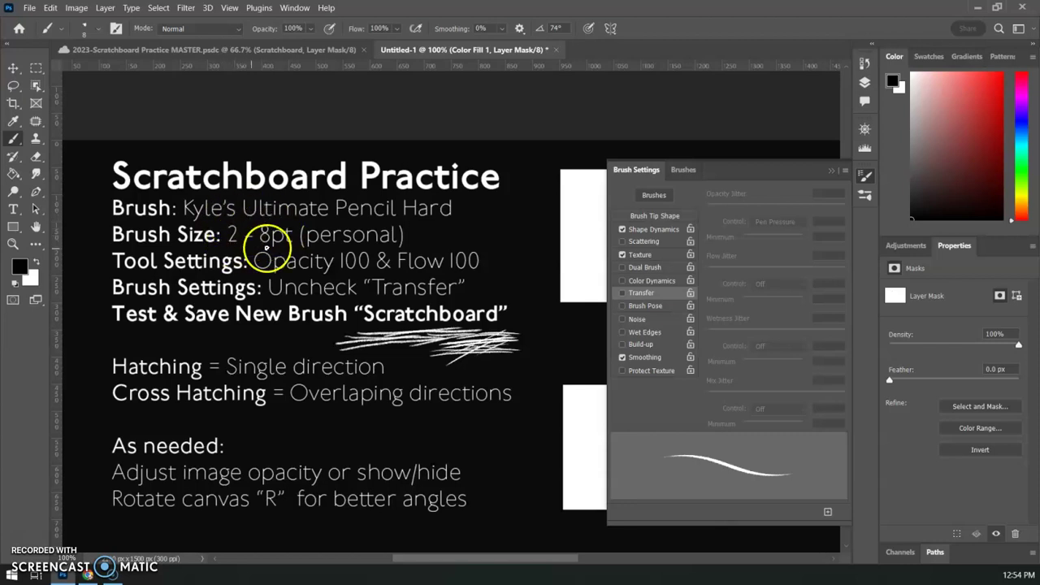
pyautogui.moveTo(248, 223)
pyautogui.mouseDown()
pyautogui.moveTo(236, 254)
pyautogui.moveTo(272, 228)
pyautogui.mouseUp()
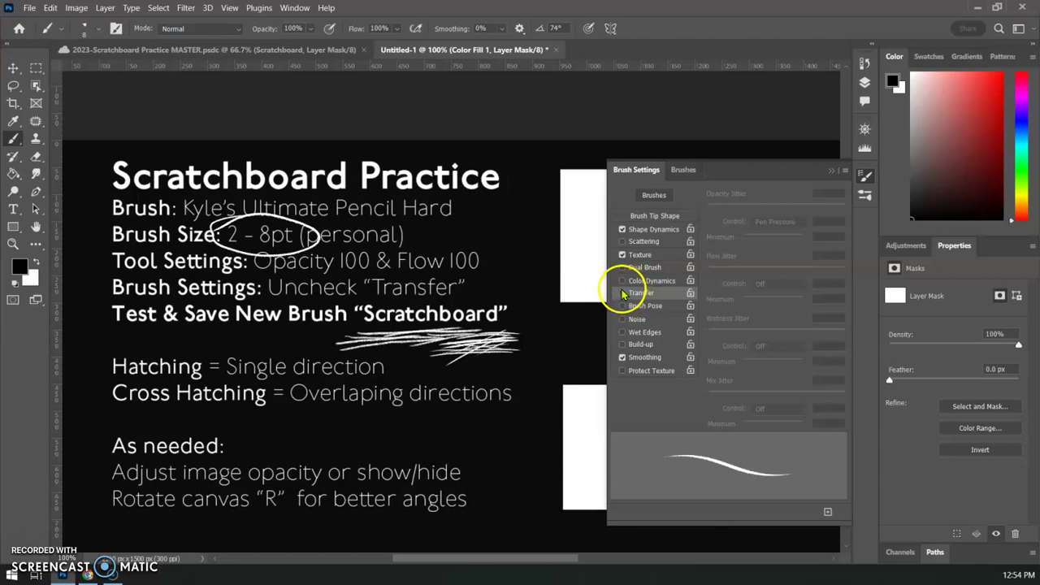
pyautogui.click(684, 170)
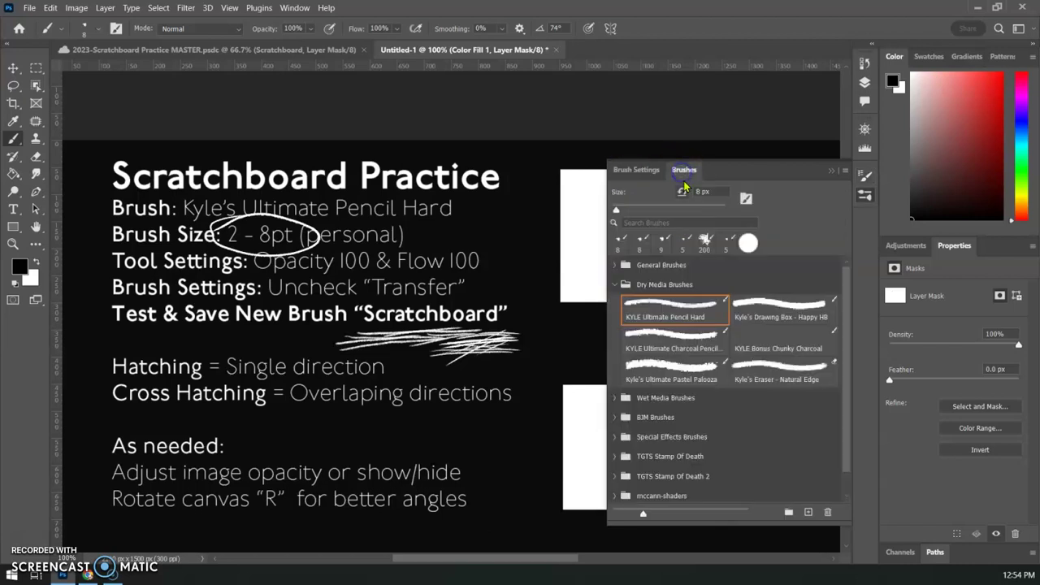
# Save the current 8 px brush as a new preset named 'scratchboard' in Dry Media Brushes.
pyautogui.click(808, 514)
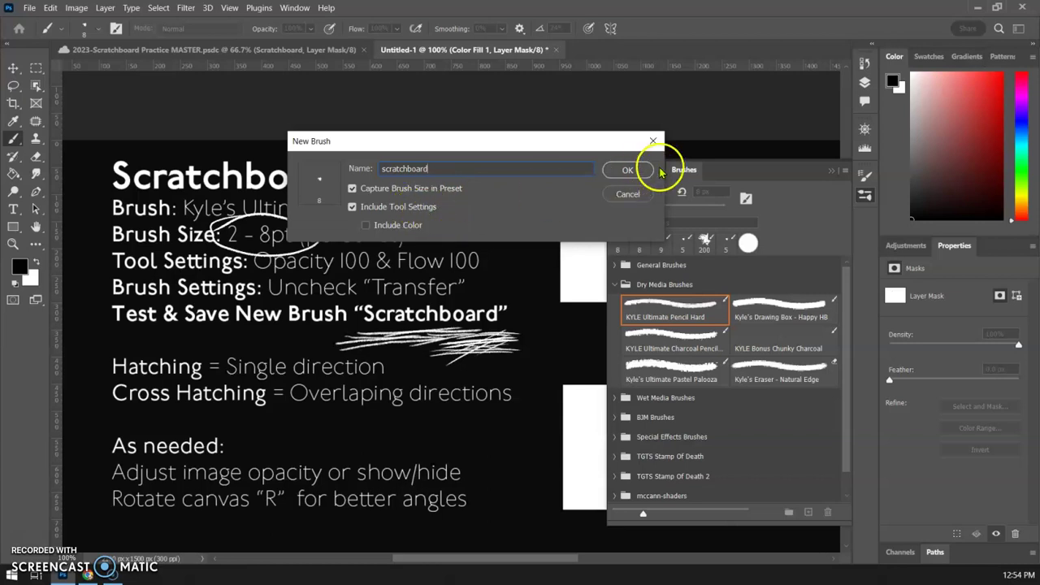
pyautogui.click(629, 172)
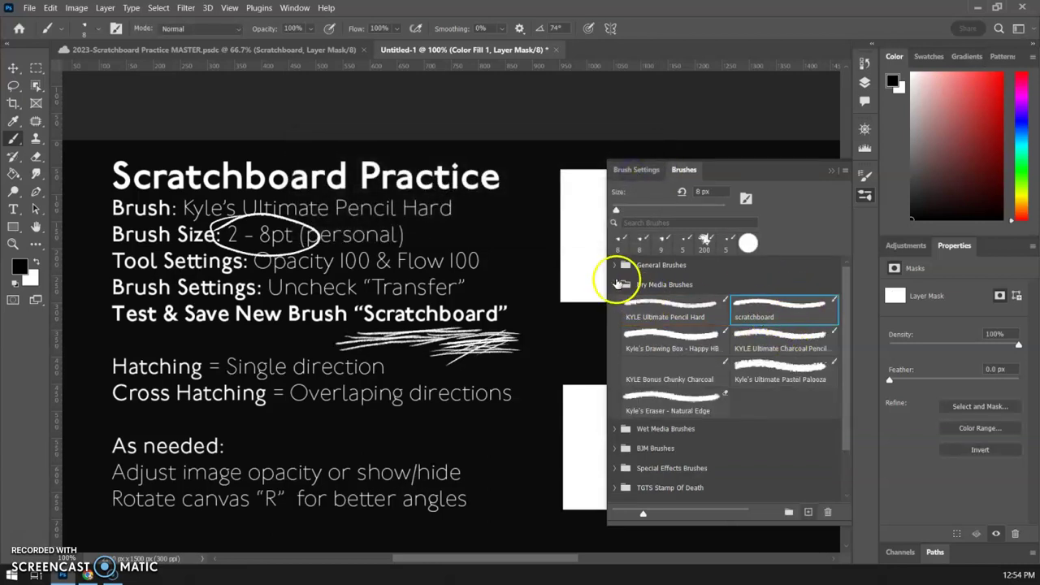
# Move the scratchboard preset to the list top, collapse Dry Media Brushes, and paint a test hatch beside the 8pt line.
pyautogui.moveTo(773, 313); pyautogui.dragTo(755, 254)
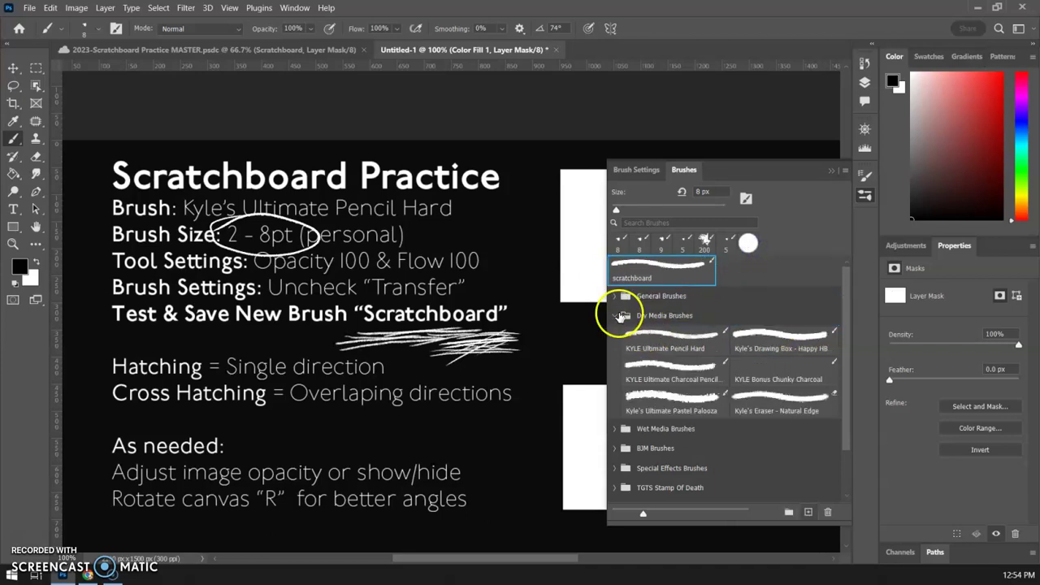
pyautogui.click(613, 316)
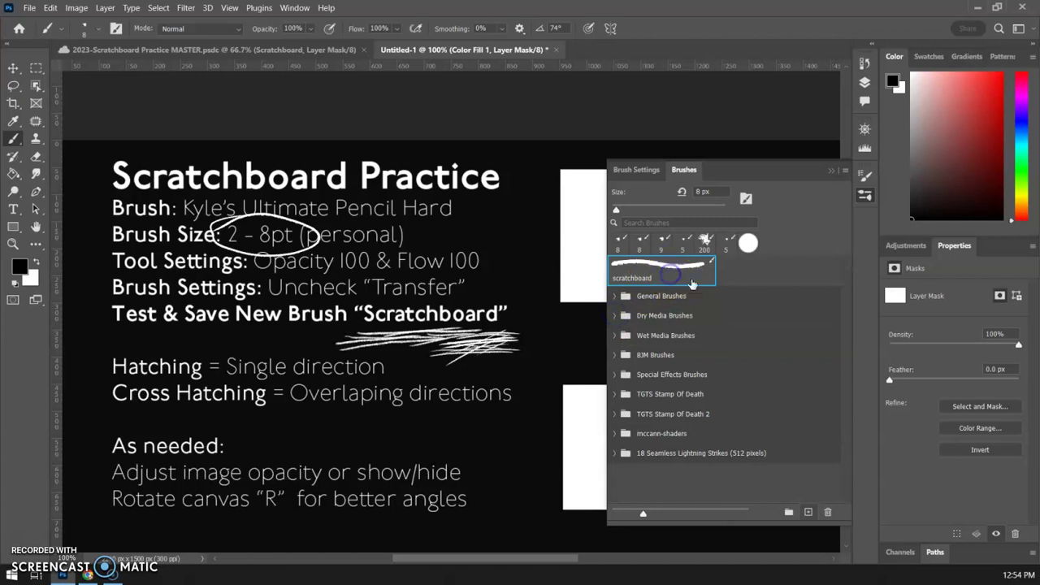
pyautogui.moveTo(647, 288)
pyautogui.mouseDown()
pyautogui.moveTo(698, 252)
pyautogui.moveTo(699, 262)
pyautogui.moveTo(644, 280)
pyautogui.mouseUp()
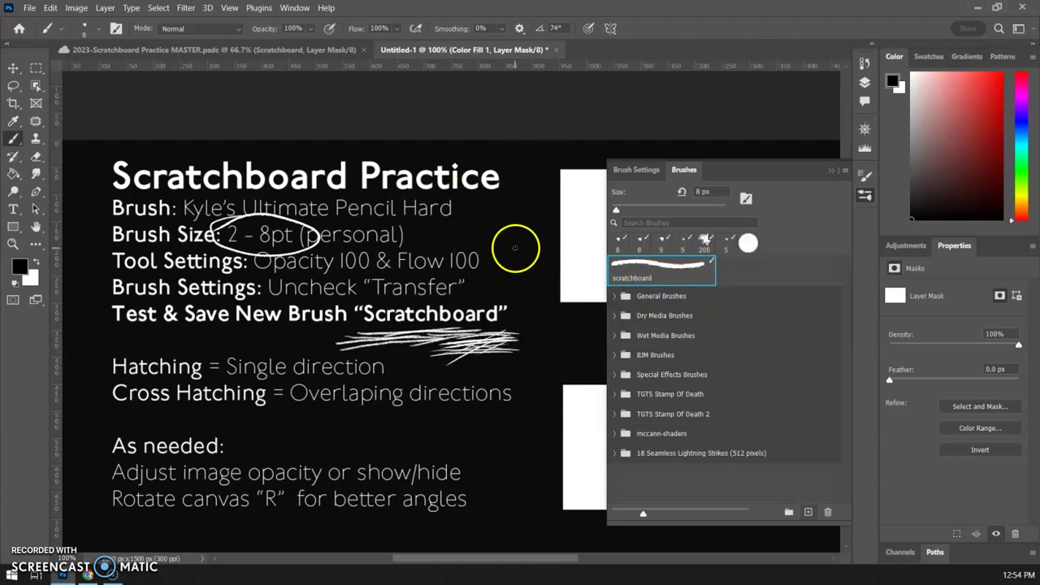
pyautogui.moveTo(515, 248)
pyautogui.mouseDown()
pyautogui.moveTo(463, 230)
pyautogui.moveTo(479, 223)
pyautogui.moveTo(509, 236)
pyautogui.moveTo(515, 214)
pyautogui.mouseUp()
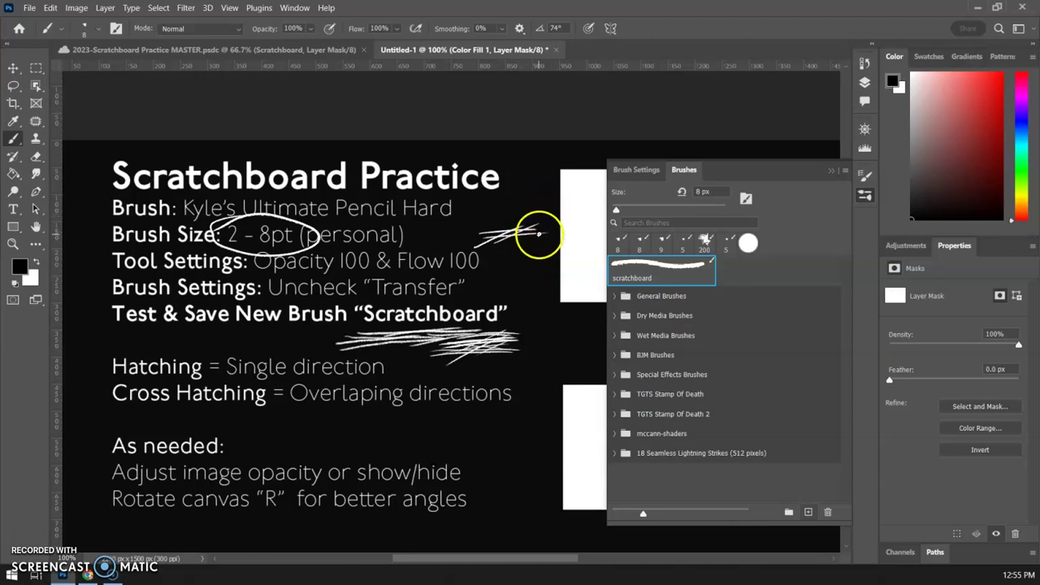
pyautogui.click(864, 194)
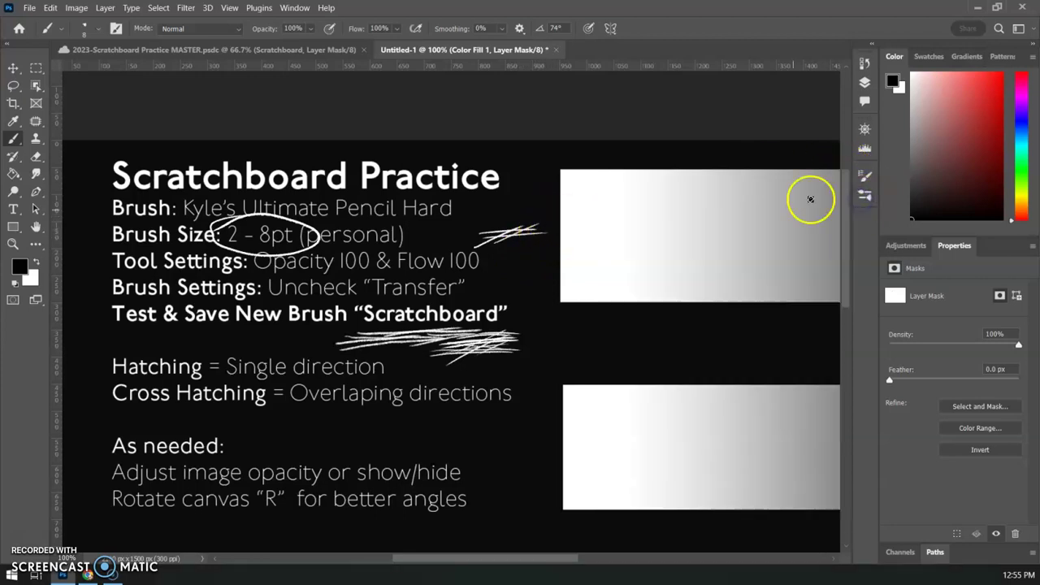